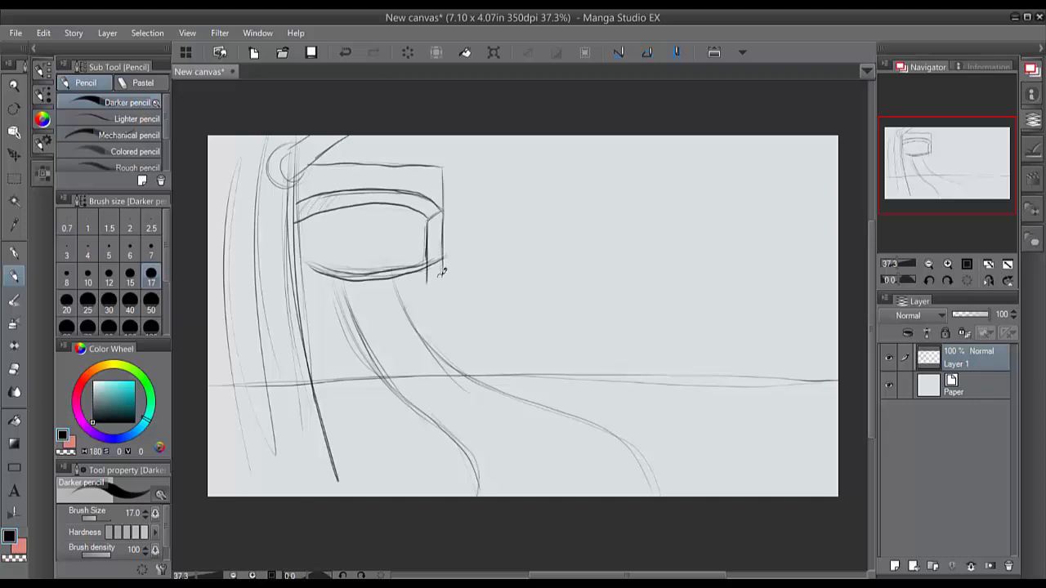
Erase the rough lower edge of the arched opening and redraw it with the Darker pencil at size 17.
key(e)
mouse_move(416, 269)
mouse_down()
mouse_move(349, 264)
mouse_move(368, 273)
mouse_move(433, 260)
mouse_up()
click(151, 278)
key(p)
Sketch the tall building beside the archway with its sloping rooflines, near corner and far vertical wall edge.
mouse_move(434, 157)
mouse_down()
mouse_move(494, 145)
mouse_move(489, 237)
mouse_up()
drag(491, 167, 486, 247)
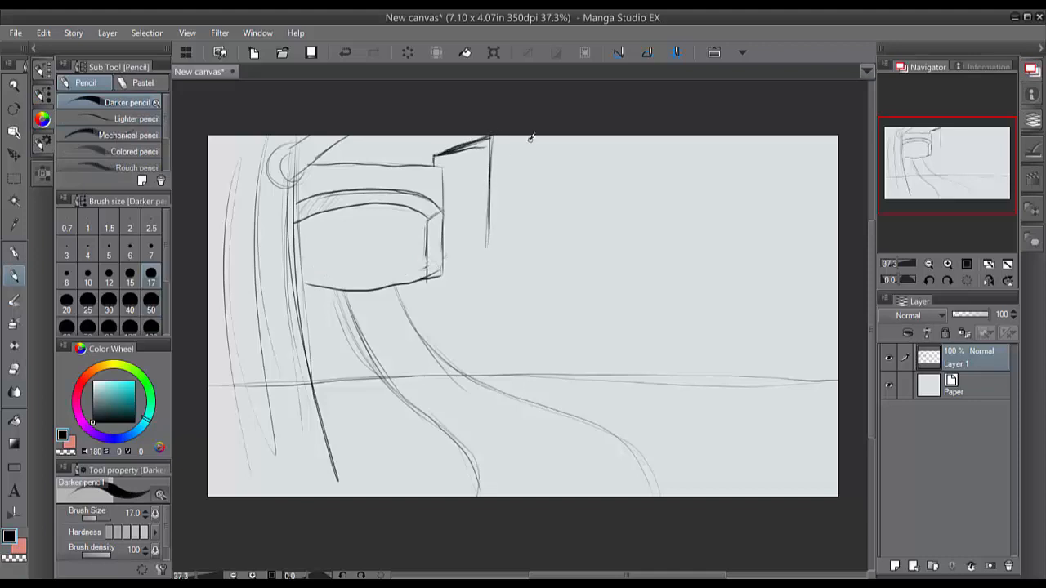
mouse_move(497, 132)
mouse_down()
mouse_move(640, 192)
mouse_move(635, 167)
mouse_up()
drag(490, 219, 488, 271)
drag(629, 167, 625, 272)
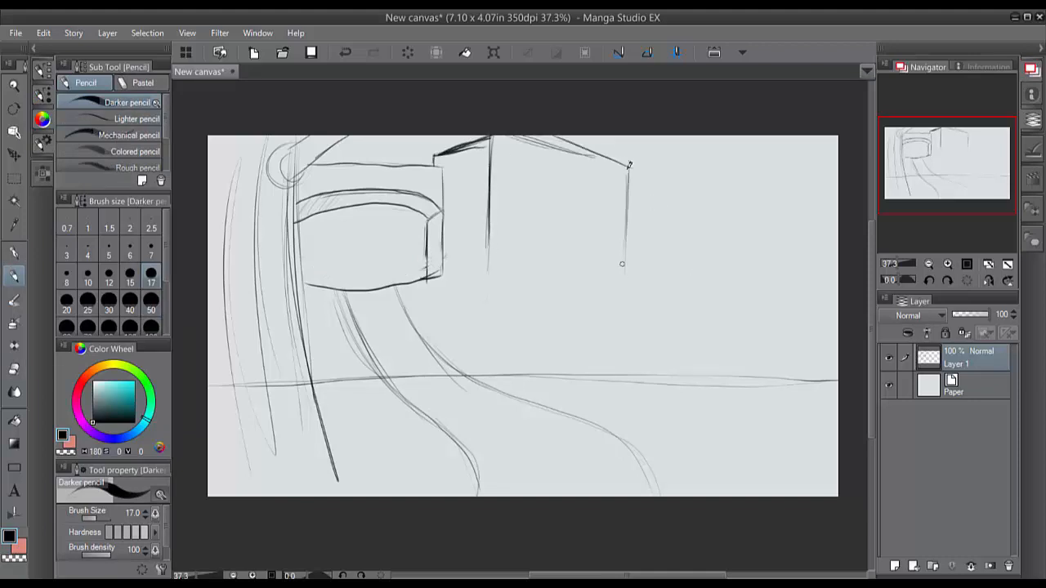
Sketch staggered stone blocks down both sides of the building's near corner.
mouse_move(482, 141)
mouse_down()
mouse_move(480, 223)
mouse_move(496, 204)
mouse_move(508, 145)
mouse_move(490, 173)
mouse_move(482, 161)
mouse_move(500, 169)
mouse_up()
drag(490, 176, 509, 176)
mouse_move(496, 216)
mouse_down()
mouse_move(494, 226)
mouse_move(481, 221)
mouse_move(486, 230)
mouse_up()
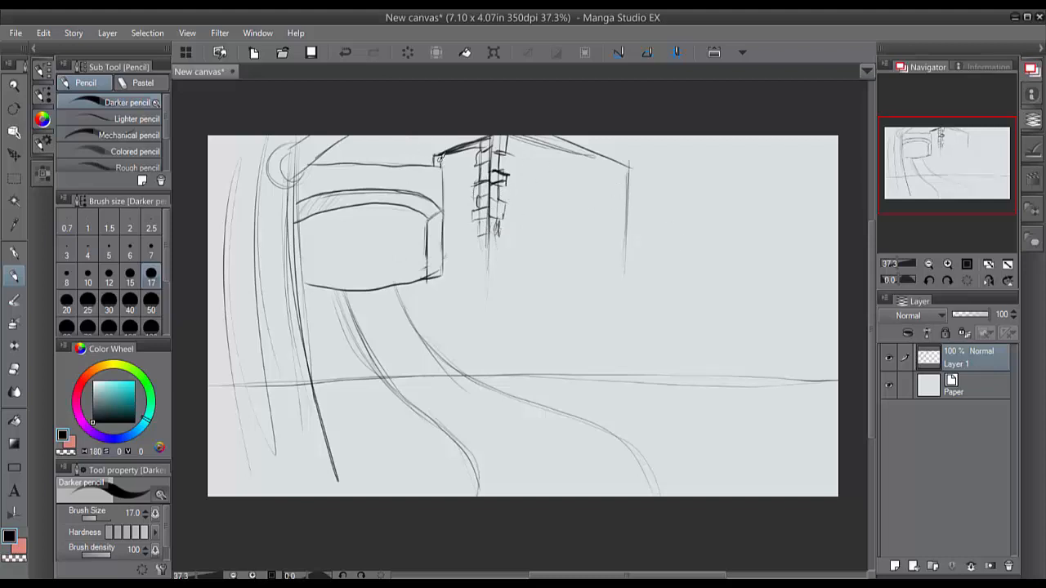
drag(415, 166, 438, 157)
key(ctrl+z)
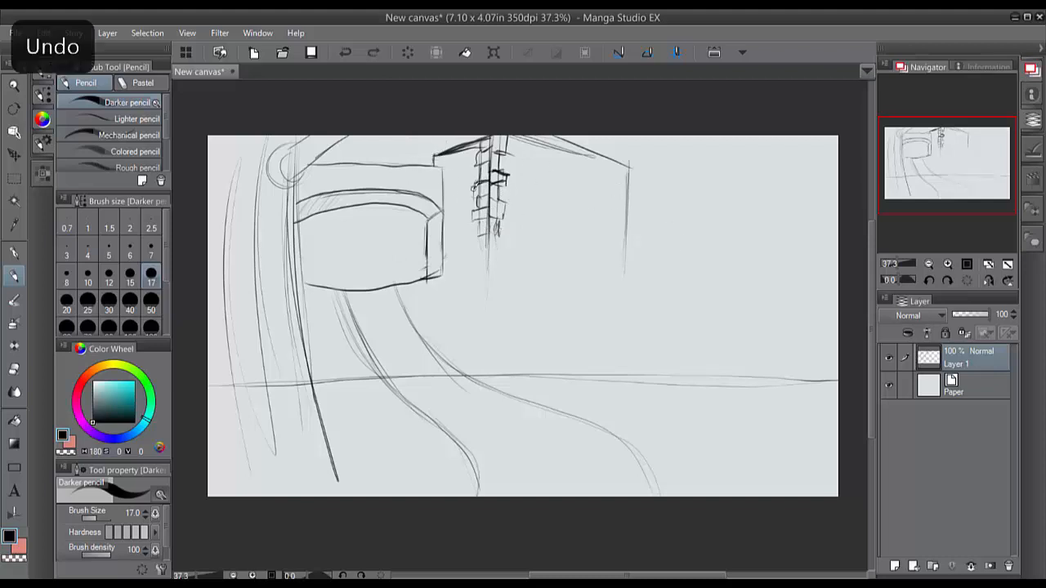
mouse_move(365, 222)
mouse_down()
mouse_move(367, 206)
mouse_move(349, 232)
mouse_up()
key(ctrl+z)
Sketch a small bulky figure with raised arms inside the archway and strengthen the edge of the foreground trunk.
scroll(385, 194, down, 2)
drag(335, 148, 374, 164)
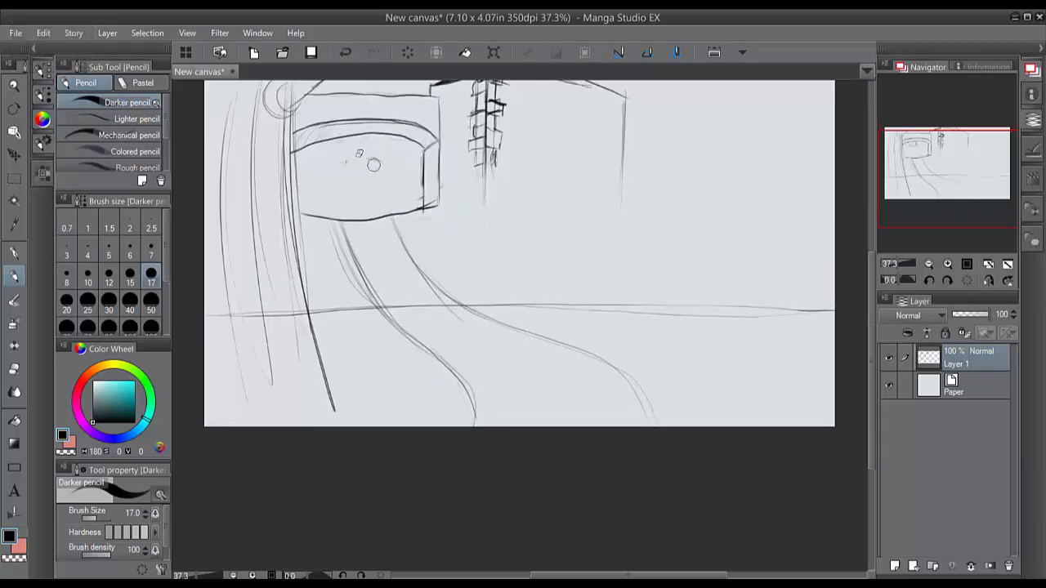
scroll(396, 153, up, 3)
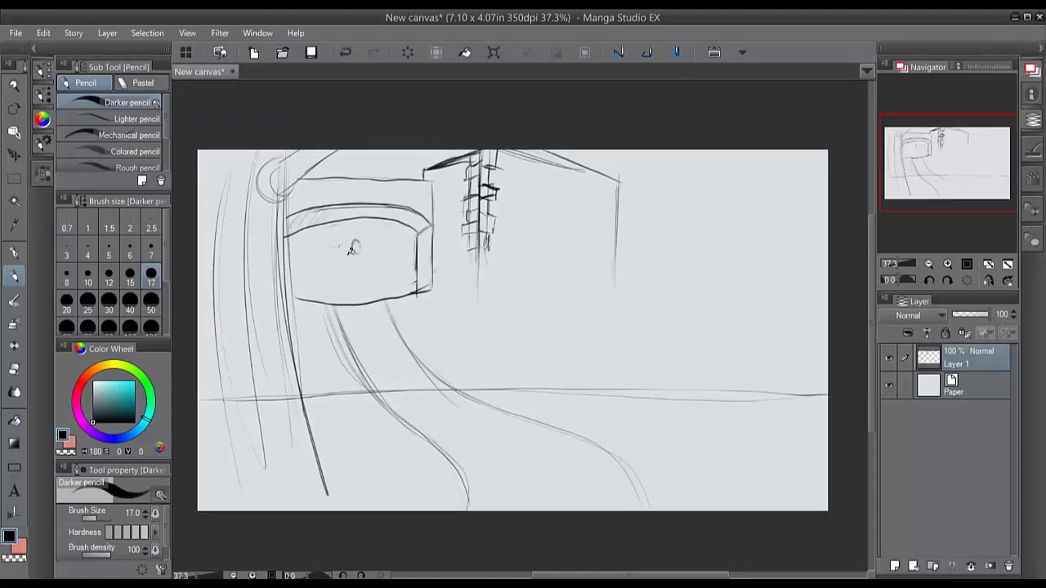
mouse_move(352, 249)
mouse_down()
mouse_move(334, 246)
mouse_move(327, 225)
mouse_up()
mouse_move(375, 249)
mouse_down()
mouse_move(399, 227)
mouse_move(358, 256)
mouse_move(372, 270)
mouse_move(342, 296)
mouse_move(374, 278)
mouse_move(393, 292)
mouse_move(298, 304)
mouse_up()
drag(280, 216, 306, 453)
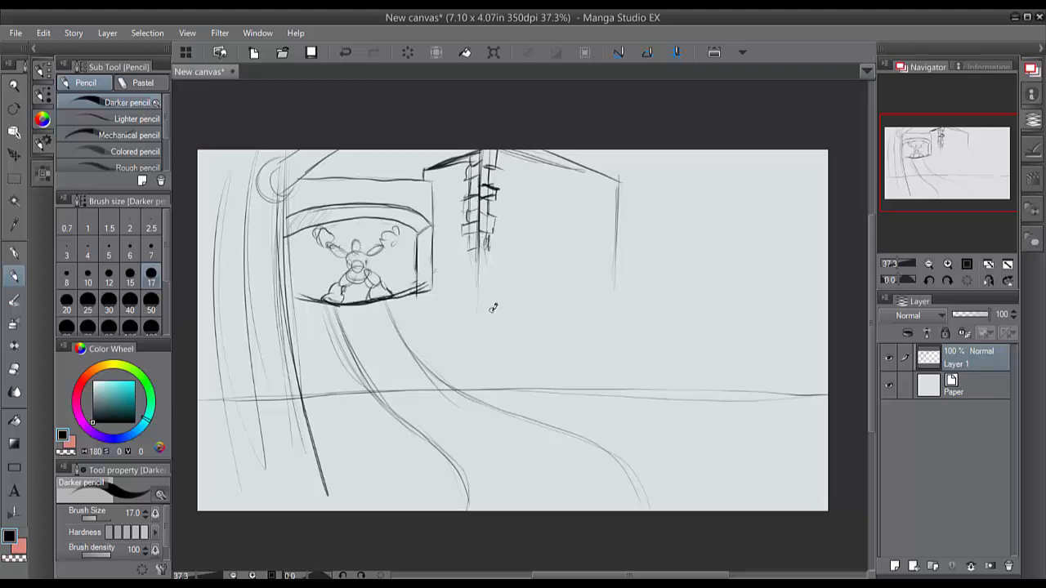
Sketch a grassy ground line with a small tree and bushes in front of the tall building.
mouse_move(434, 290)
mouse_down()
mouse_move(466, 269)
mouse_move(523, 276)
mouse_up()
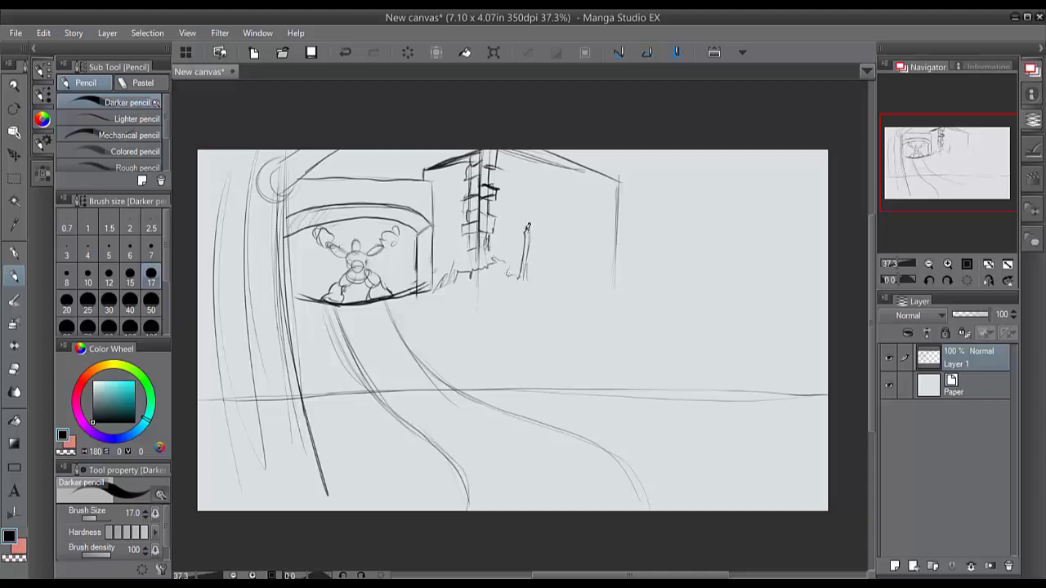
drag(528, 227, 533, 206)
mouse_move(523, 228)
mouse_down()
mouse_move(549, 202)
mouse_move(521, 205)
mouse_move(534, 197)
mouse_move(541, 247)
mouse_up()
key(ctrl+z)
drag(536, 196, 552, 230)
mouse_move(517, 214)
mouse_down()
mouse_move(527, 192)
mouse_move(546, 263)
mouse_move(583, 272)
mouse_up()
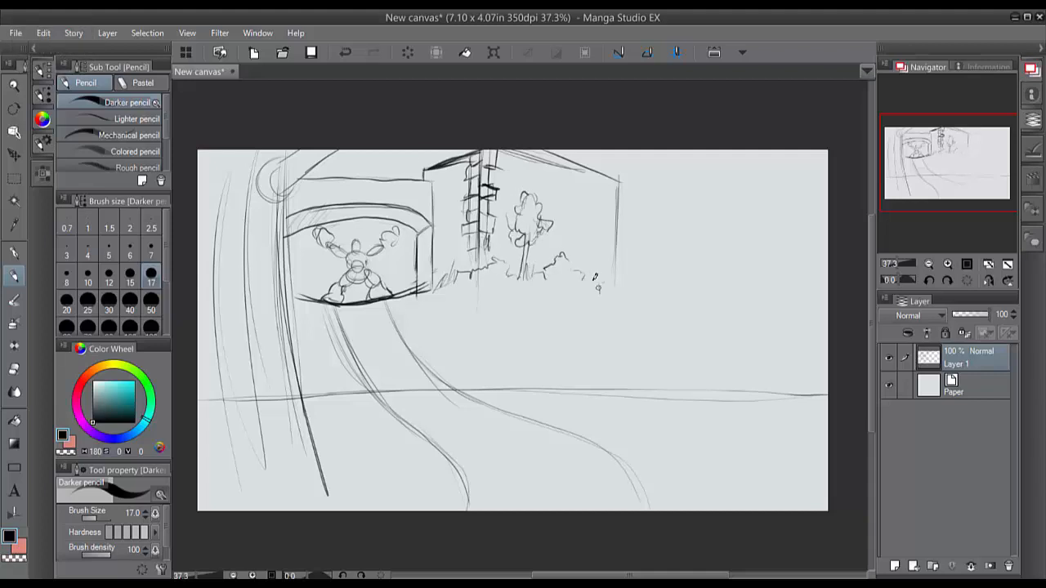
Erase the rough winding path, redraw both edges as clean curves from the archway, and add light surface marks.
mouse_move(389, 376)
mouse_down()
mouse_move(401, 400)
mouse_move(638, 487)
mouse_up()
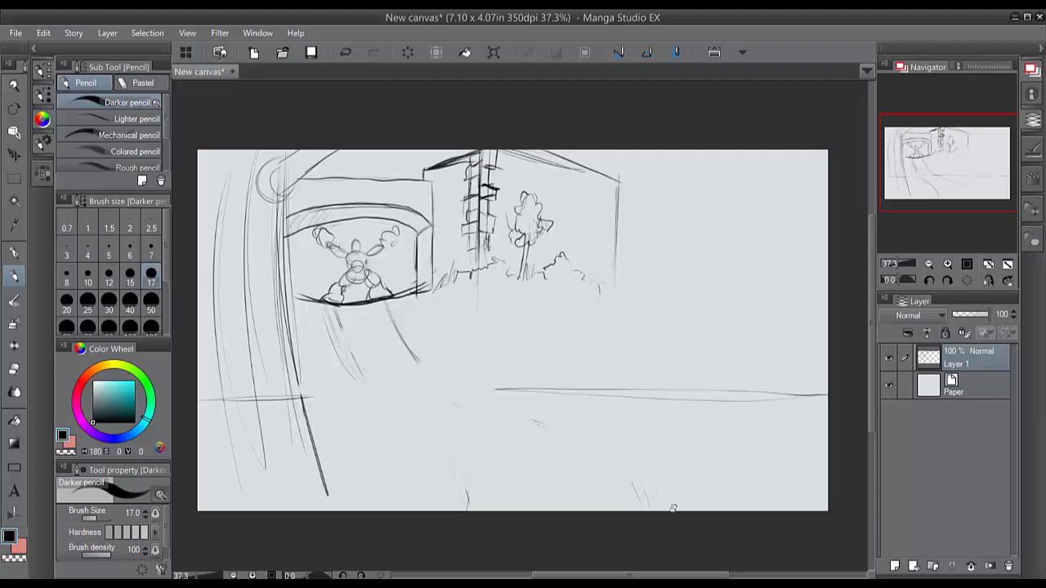
drag(388, 301, 654, 510)
mouse_move(335, 306)
mouse_down()
mouse_move(478, 470)
mouse_move(490, 508)
mouse_up()
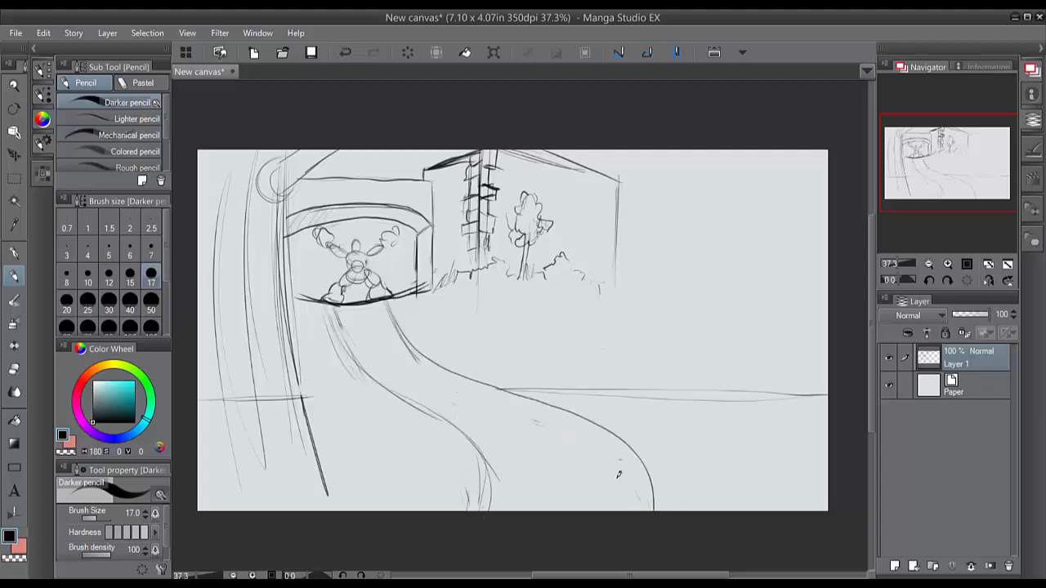
mouse_move(372, 320)
mouse_down()
mouse_move(385, 360)
mouse_move(380, 343)
mouse_up()
drag(454, 380, 448, 401)
drag(547, 446, 541, 484)
drag(623, 321, 678, 351)
drag(596, 364, 691, 360)
drag(583, 359, 611, 359)
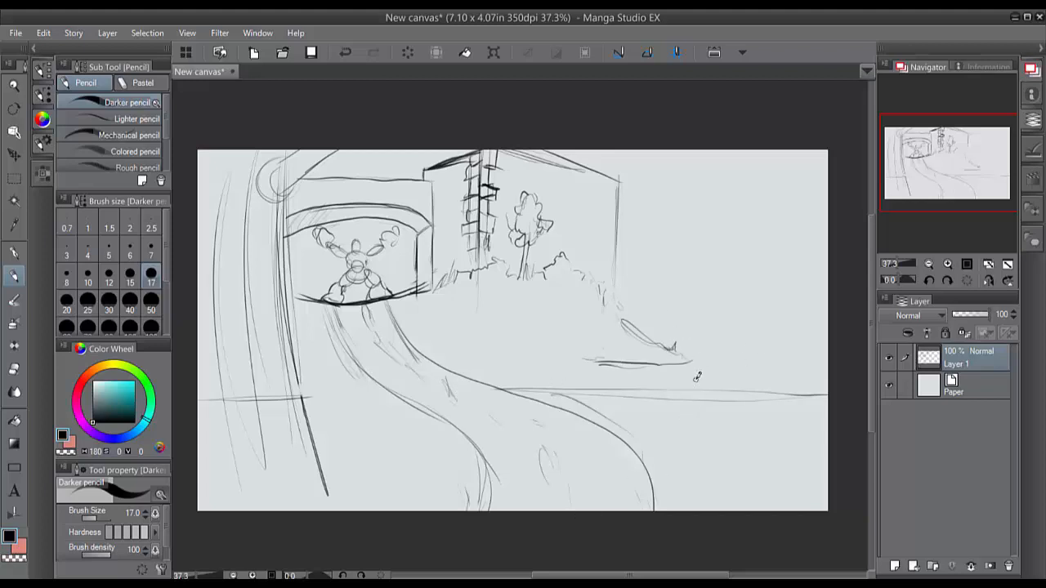
key(ctrl+z)
key(ctrl+z)
key(ctrl+z)
Sketch a jagged cliff edge ending in a ledge beside the path, and a two-armed lamp post at the path's edge.
mouse_move(622, 319)
mouse_down()
mouse_move(635, 369)
mouse_move(742, 423)
mouse_move(626, 441)
mouse_up()
mouse_move(572, 390)
mouse_down()
mouse_move(571, 346)
mouse_move(570, 399)
mouse_up()
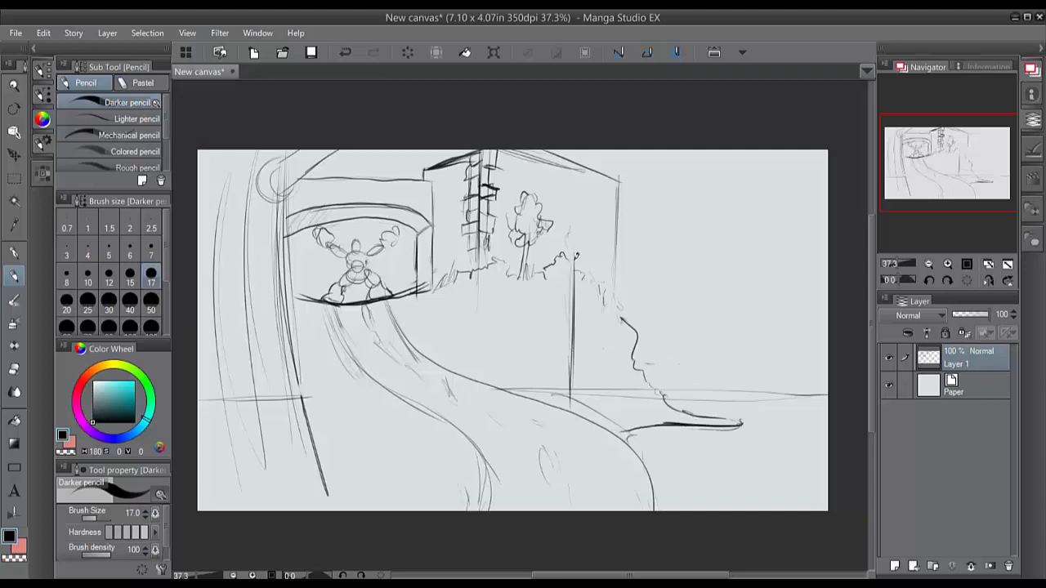
drag(569, 261, 578, 233)
mouse_move(579, 233)
mouse_down()
mouse_move(573, 276)
mouse_move(589, 245)
mouse_up()
mouse_move(588, 245)
mouse_down()
mouse_move(602, 268)
mouse_move(544, 260)
mouse_move(601, 267)
mouse_up()
key(ctrl+z)
mouse_move(532, 264)
mouse_down()
mouse_move(557, 263)
mouse_move(570, 401)
mouse_move(586, 401)
mouse_up()
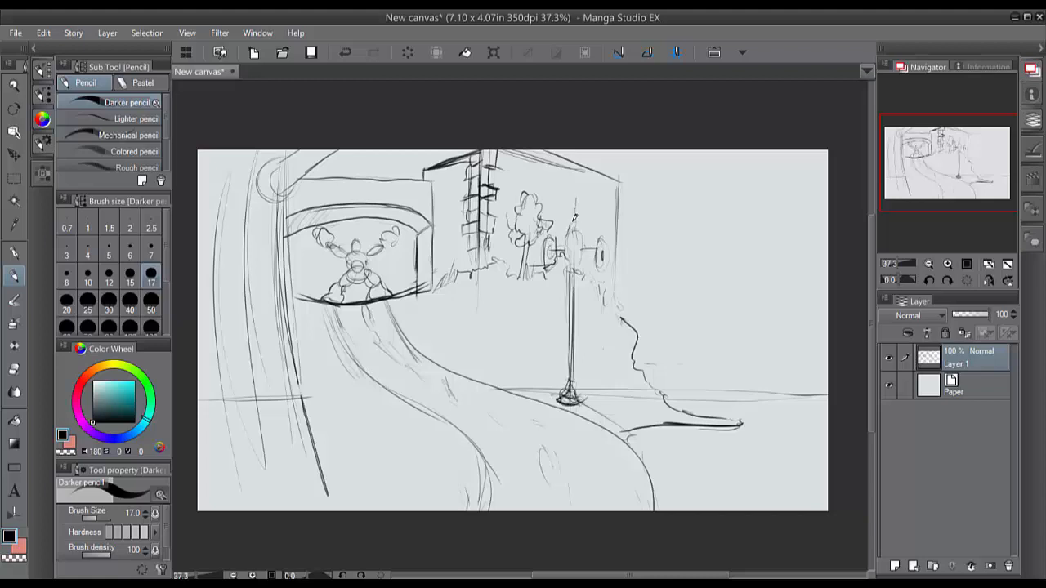
Darken the knot and branch of the large foreground trunk and add a bulge along its side.
mouse_move(312, 185)
mouse_down()
mouse_move(280, 198)
mouse_move(341, 157)
mouse_move(281, 195)
mouse_up()
mouse_move(296, 154)
mouse_down()
mouse_move(260, 203)
mouse_move(267, 190)
mouse_up()
drag(276, 276, 320, 498)
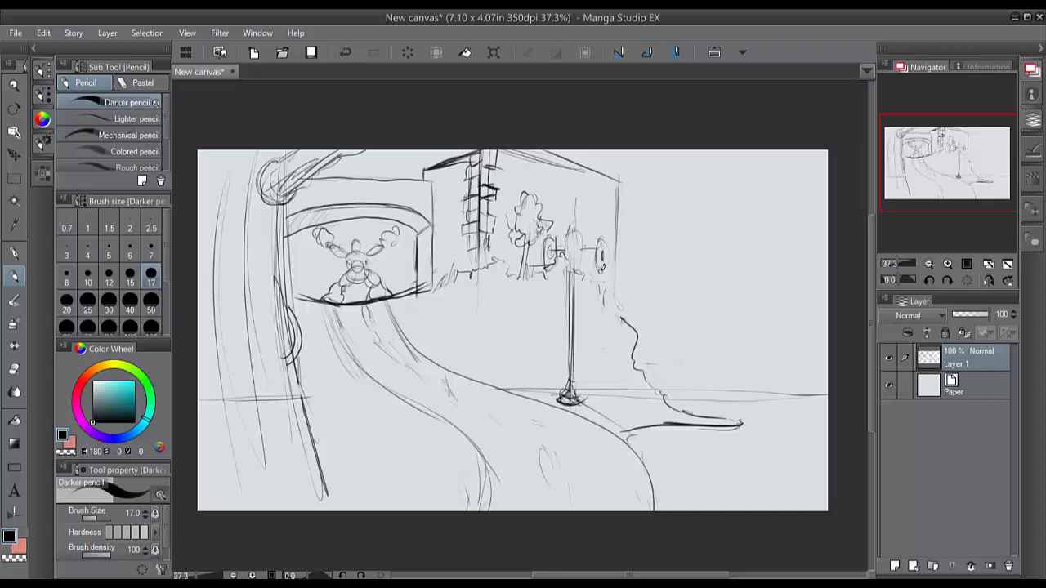
Draw the distant shoreline along the horizon with a low hill and a small tower at the canvas's edge.
drag(824, 393, 662, 393)
drag(826, 373, 757, 390)
mouse_move(811, 350)
mouse_down()
mouse_move(811, 374)
mouse_move(815, 346)
mouse_up()
mouse_move(805, 353)
mouse_down()
mouse_move(798, 373)
mouse_move(752, 316)
mouse_move(678, 321)
mouse_up()
key(ctrl+z)
Thicken the outline of the cliff ledge and add a bare shrub growing from the cliff.
drag(733, 418, 641, 367)
mouse_move(623, 363)
mouse_down()
mouse_move(646, 358)
mouse_move(654, 337)
mouse_up()
drag(655, 331, 660, 345)
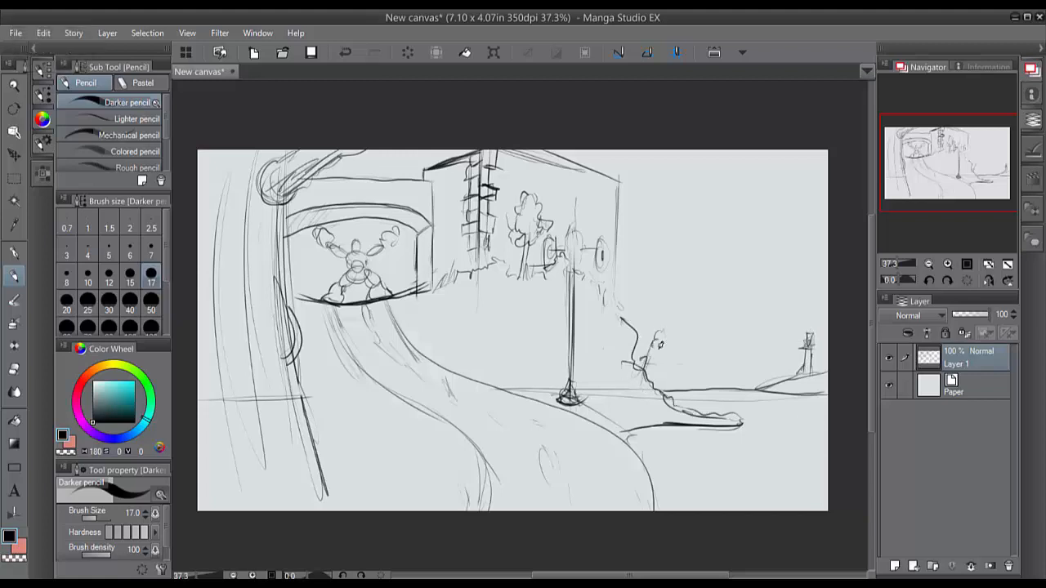
Undo the trial shoreline curve below the ledge and sketch loose clouds with a few birds in the open sky.
drag(799, 399, 653, 482)
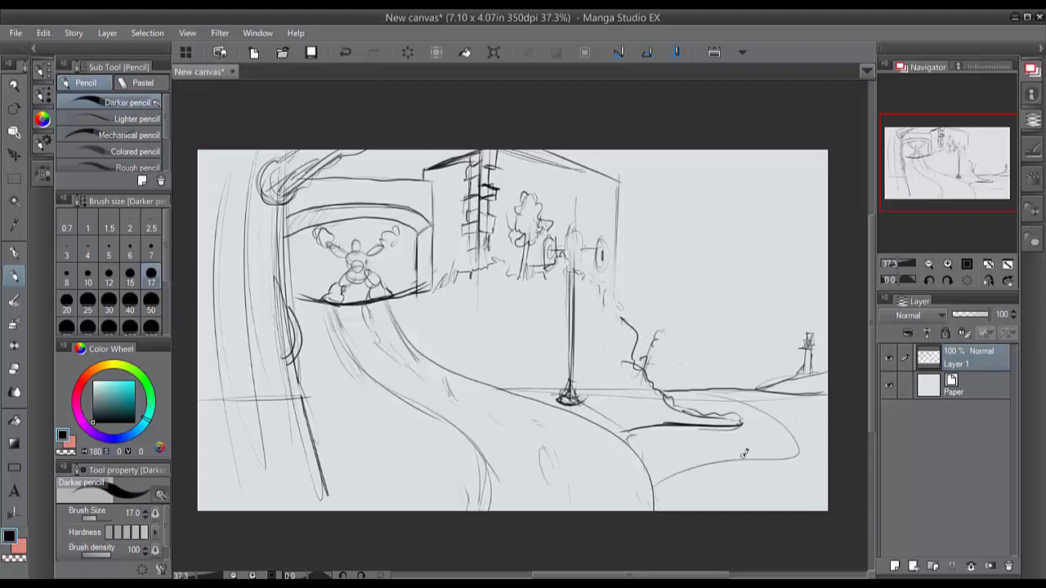
key(ctrl+z)
drag(791, 353, 679, 352)
drag(760, 336, 717, 339)
drag(744, 276, 819, 303)
drag(726, 214, 637, 273)
drag(632, 173, 654, 165)
drag(706, 209, 797, 214)
drag(662, 242, 666, 263)
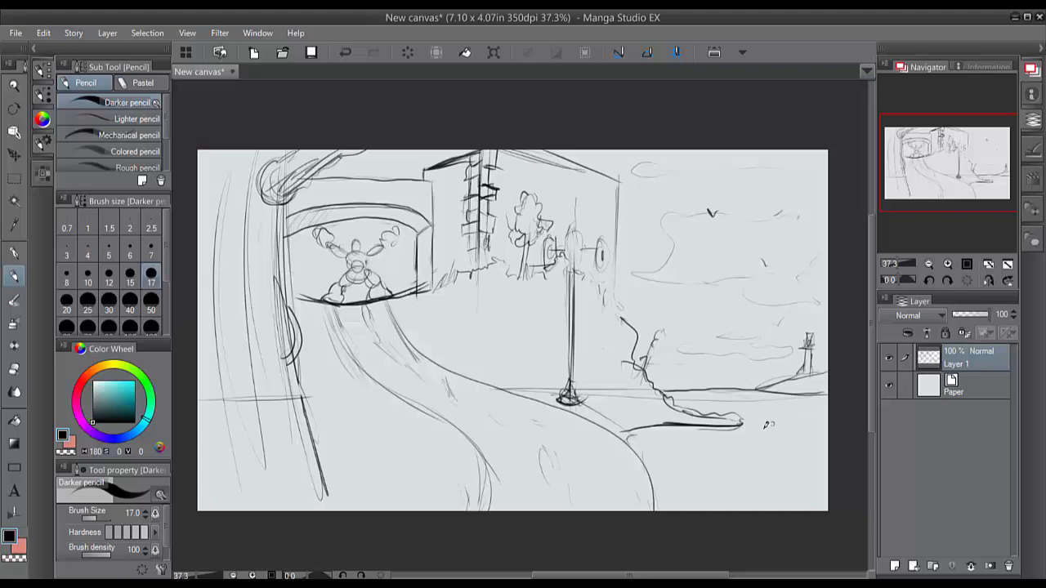
Draw a broad curved band sweeping from the lamp post's lower part across the foreground to the canvas's far edge.
mouse_move(751, 434)
mouse_down()
mouse_move(675, 447)
mouse_move(577, 358)
mouse_up()
mouse_move(775, 422)
mouse_down()
mouse_move(718, 437)
mouse_move(575, 356)
mouse_up()
mouse_move(566, 406)
mouse_down()
mouse_move(577, 461)
mouse_move(626, 494)
mouse_move(816, 476)
mouse_up()
mouse_move(726, 410)
mouse_down()
mouse_move(629, 427)
mouse_move(642, 428)
mouse_up()
mouse_move(781, 425)
mouse_down()
mouse_move(726, 441)
mouse_move(791, 425)
mouse_up()
drag(754, 410, 827, 385)
mouse_move(754, 435)
mouse_down()
mouse_move(836, 402)
mouse_move(579, 357)
mouse_move(564, 466)
mouse_up()
drag(594, 376, 635, 427)
mouse_move(570, 402)
mouse_down()
mouse_move(580, 466)
mouse_move(786, 494)
mouse_move(824, 475)
mouse_up()
mouse_move(784, 422)
mouse_down()
mouse_move(823, 405)
mouse_move(692, 434)
mouse_up()
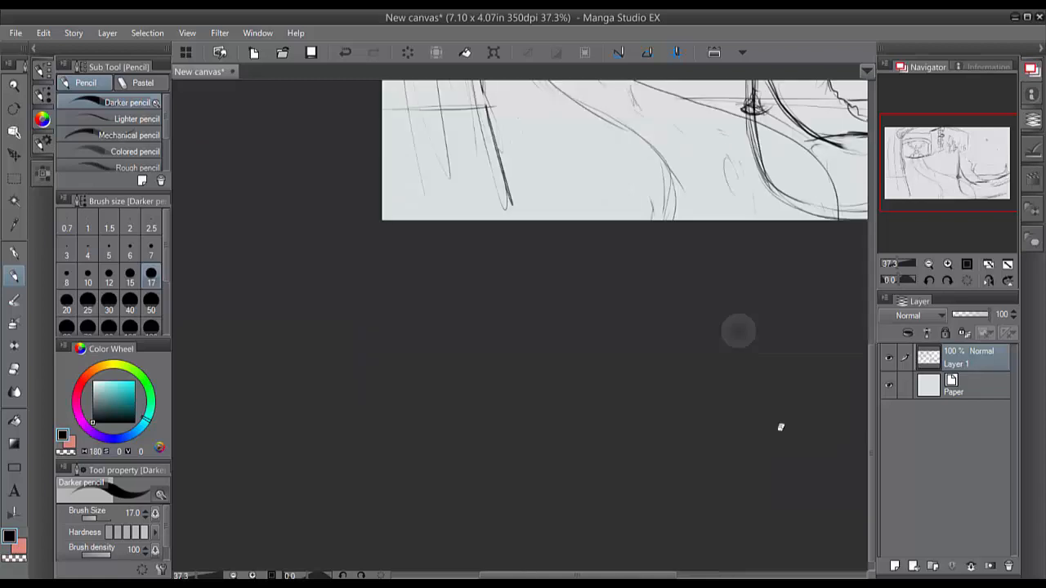
drag(817, 404, 780, 427)
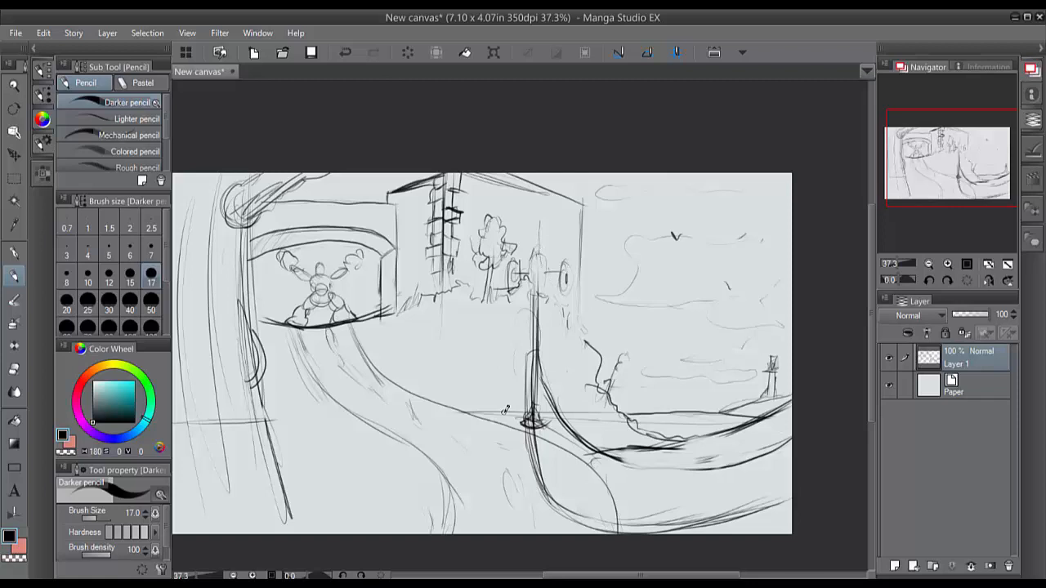
Add a new layer and rough in the foreground figure's sweeping gesture curves, head and shoulder line.
click(895, 566)
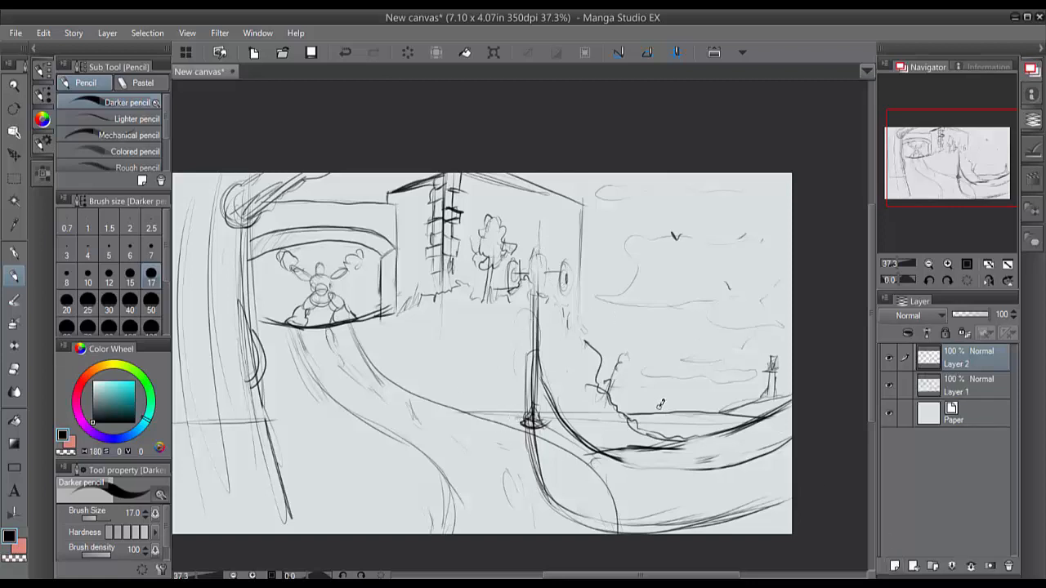
mouse_move(572, 291)
mouse_down()
mouse_move(584, 485)
mouse_move(642, 523)
mouse_up()
key(ctrl+z)
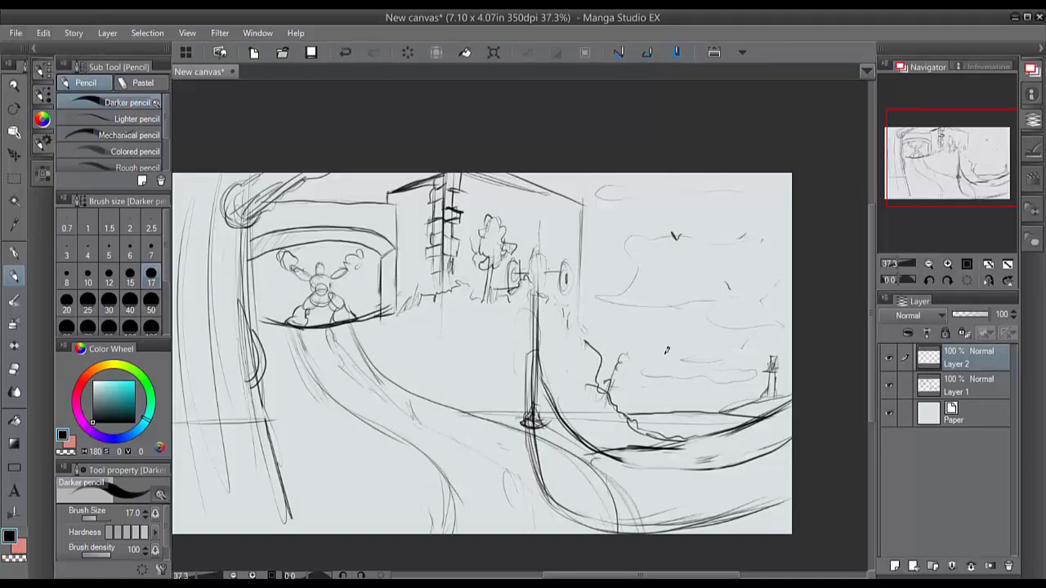
drag(666, 350, 564, 527)
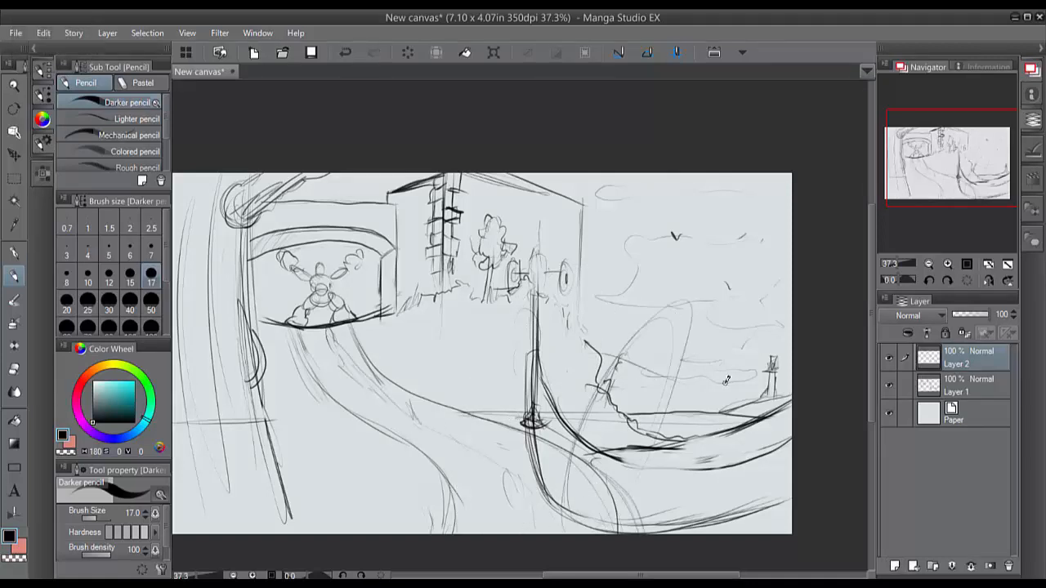
drag(414, 394, 418, 565)
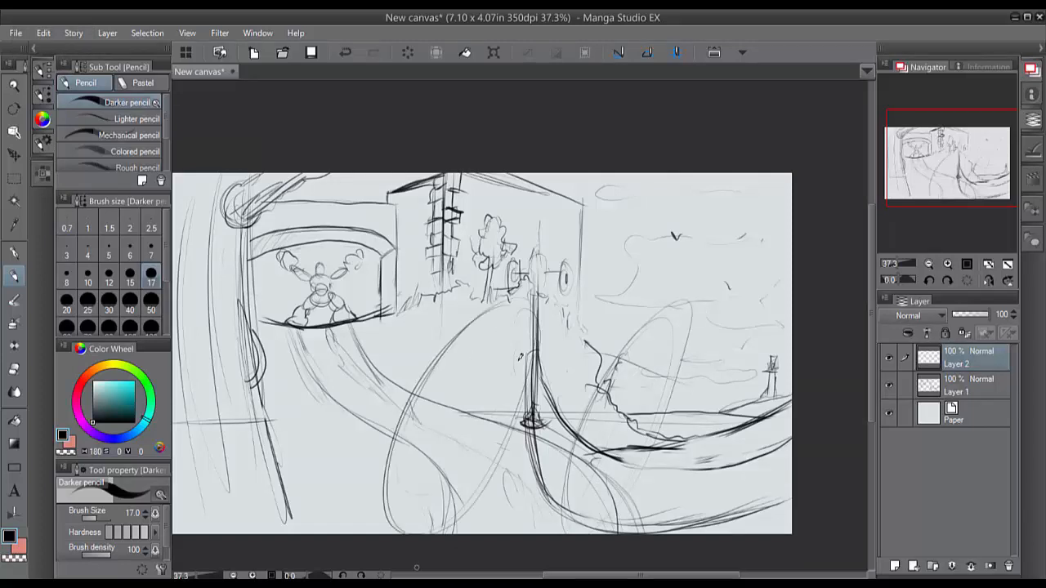
key(ctrl+z)
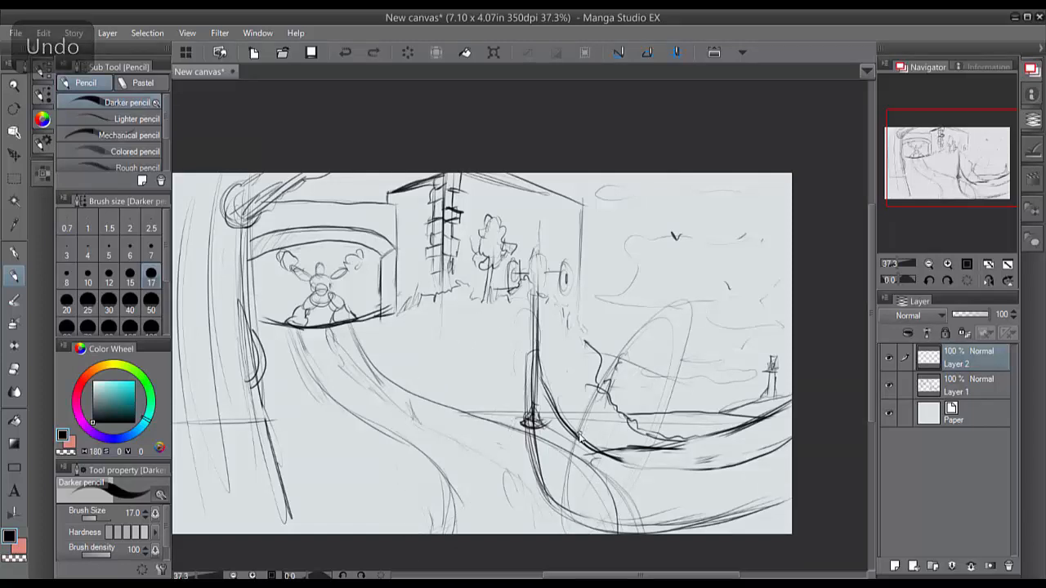
mouse_move(667, 288)
mouse_down()
mouse_move(668, 325)
mouse_move(708, 292)
mouse_move(664, 311)
mouse_move(664, 337)
mouse_move(711, 356)
mouse_up()
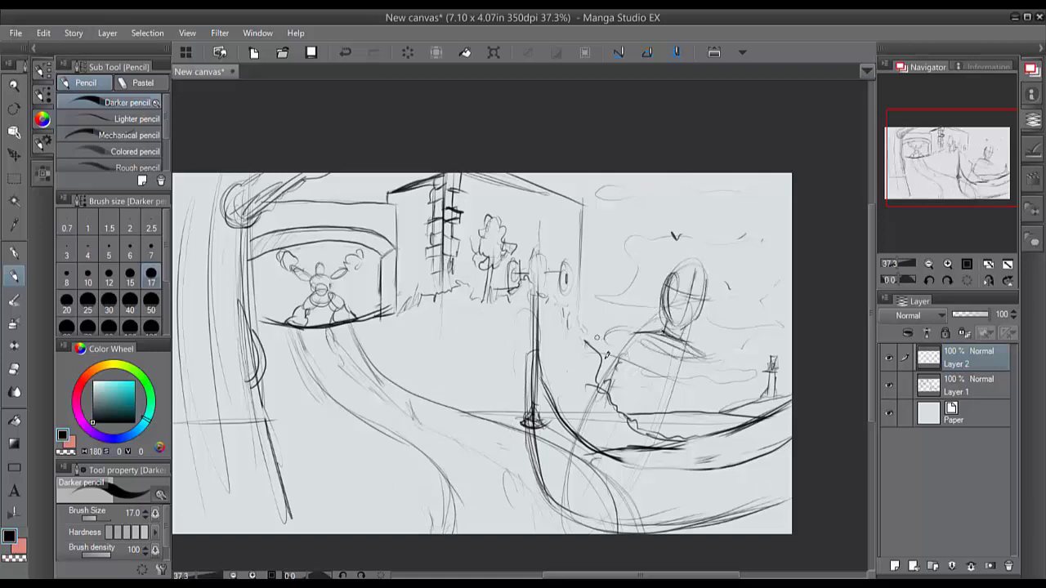
Block in the foreground figure's outstretched upper arm, torso, hanging arm and hips.
mouse_move(606, 355)
mouse_down()
mouse_move(564, 372)
mouse_move(559, 360)
mouse_move(539, 394)
mouse_up()
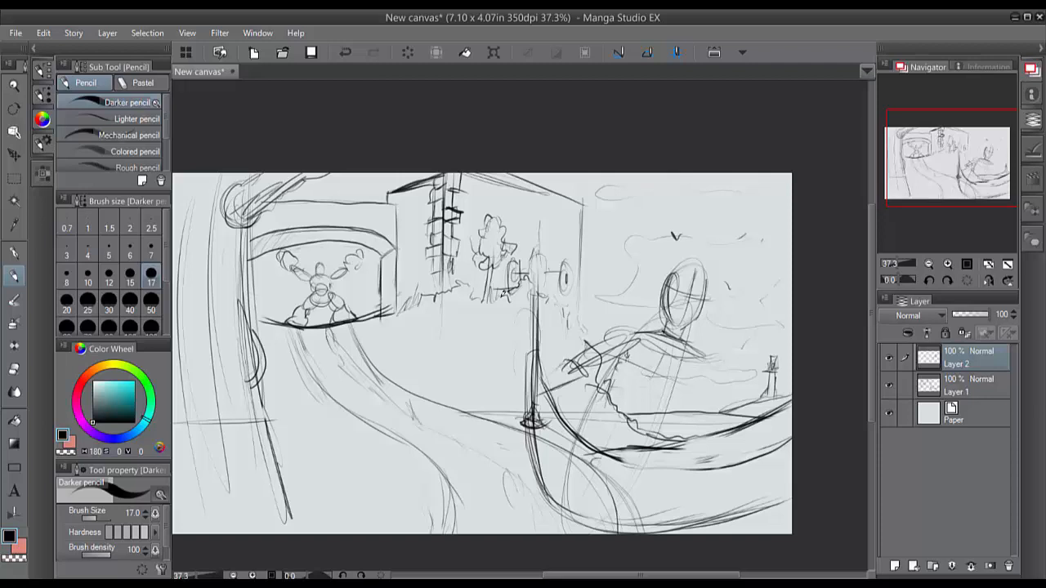
mouse_move(609, 364)
mouse_down()
mouse_move(621, 404)
mouse_move(670, 362)
mouse_move(660, 413)
mouse_move(689, 386)
mouse_move(654, 421)
mouse_up()
drag(654, 387, 630, 406)
mouse_move(704, 348)
mouse_down()
mouse_move(707, 441)
mouse_move(689, 449)
mouse_move(701, 462)
mouse_move(695, 481)
mouse_up()
mouse_move(613, 399)
mouse_down()
mouse_move(608, 419)
mouse_move(652, 445)
mouse_move(626, 444)
mouse_move(640, 505)
mouse_up()
drag(619, 458, 642, 533)
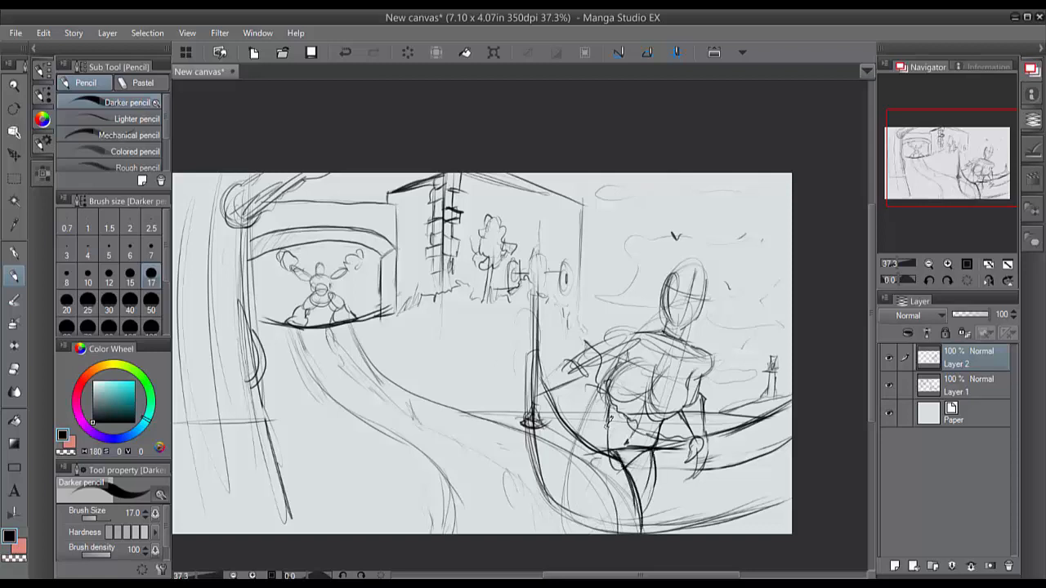
Sketch the foreground figure's thighs and extend the outstretched forearm to a hand near the lamp post's base.
drag(611, 409, 573, 500)
drag(587, 459, 575, 535)
drag(640, 470, 654, 523)
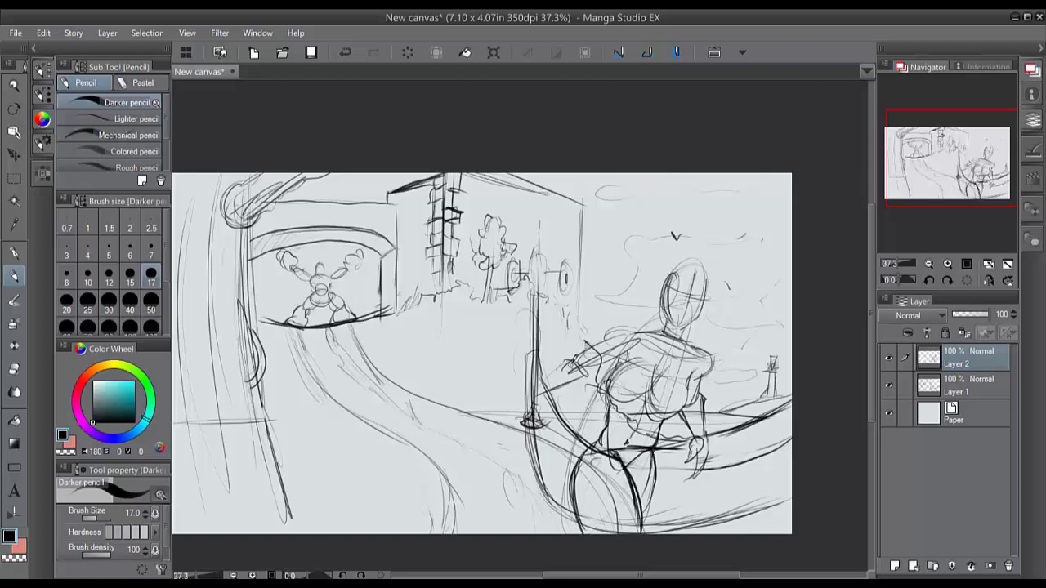
mouse_move(586, 358)
mouse_down()
mouse_move(561, 392)
mouse_move(505, 415)
mouse_move(510, 432)
mouse_up()
drag(507, 418, 540, 427)
Reinforce the foreground figure's shoulder, torso, arm and leg contours with darker strokes and add small anatomy details.
mouse_move(651, 327)
mouse_down()
mouse_move(607, 335)
mouse_move(615, 402)
mouse_move(577, 512)
mouse_up()
drag(667, 351, 622, 458)
mouse_move(701, 367)
mouse_down()
mouse_move(669, 419)
mouse_move(683, 423)
mouse_up()
drag(699, 449, 705, 466)
drag(660, 422, 642, 512)
drag(596, 466, 592, 538)
drag(597, 441, 576, 533)
drag(659, 430, 629, 479)
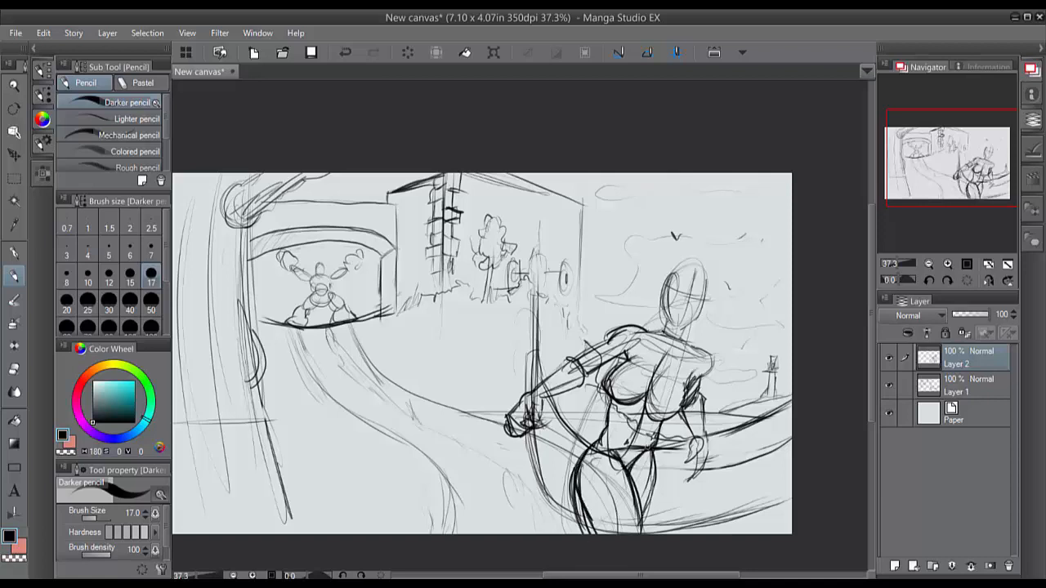
drag(636, 434, 630, 455)
drag(616, 413, 622, 425)
Define the foreground figure's head and face, and draw long hair blowing out behind the shoulders.
drag(696, 265, 683, 327)
drag(666, 287, 682, 327)
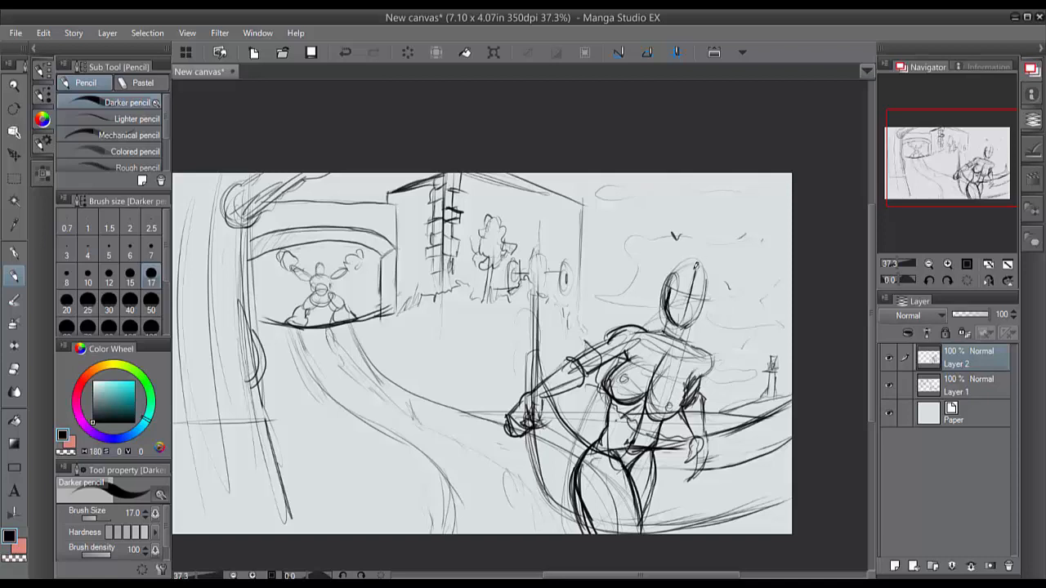
drag(696, 263, 677, 286)
mouse_move(693, 276)
mouse_down()
mouse_move(715, 297)
mouse_move(716, 324)
mouse_up()
drag(707, 259, 692, 301)
mouse_move(708, 255)
mouse_down()
mouse_move(681, 260)
mouse_move(603, 326)
mouse_up()
drag(644, 314, 587, 342)
drag(715, 298, 725, 321)
mouse_move(722, 327)
mouse_down()
mouse_move(706, 365)
mouse_move(701, 357)
mouse_up()
mouse_move(708, 332)
mouse_down()
mouse_move(683, 339)
mouse_move(719, 338)
mouse_move(735, 307)
mouse_move(764, 319)
mouse_move(522, 342)
mouse_move(586, 352)
mouse_move(764, 345)
mouse_up()
Try the figure's layer over the middle of the path, and reposition it beside the lamp post, slightly higher on the canvas.
click(14, 154)
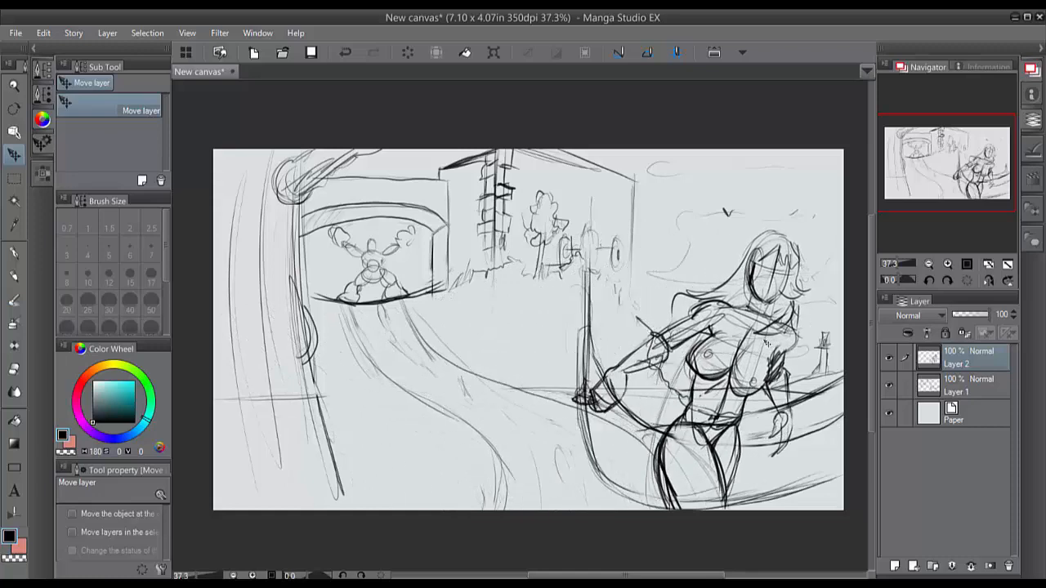
drag(777, 390, 535, 386)
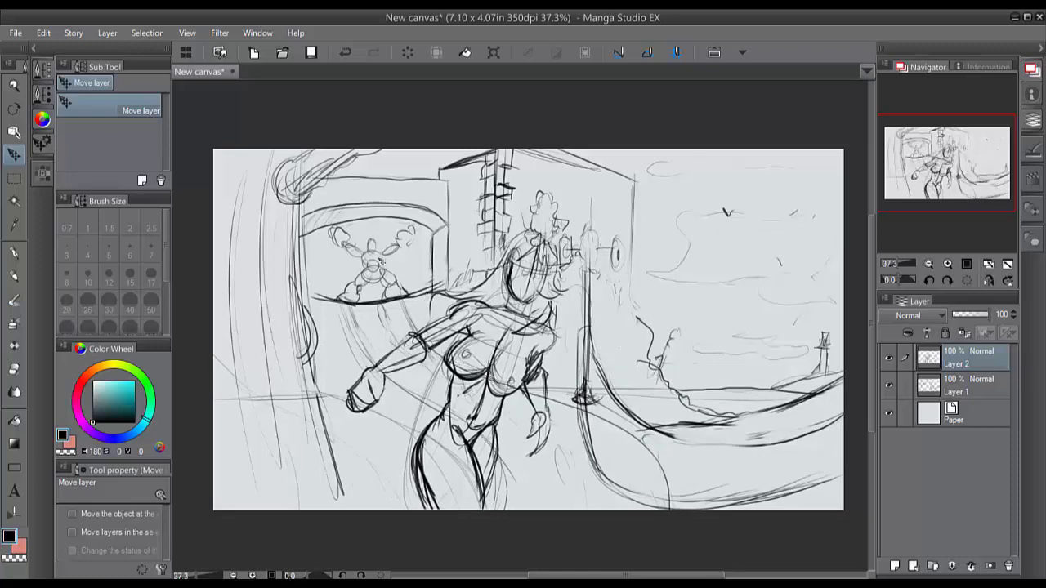
drag(382, 267, 622, 279)
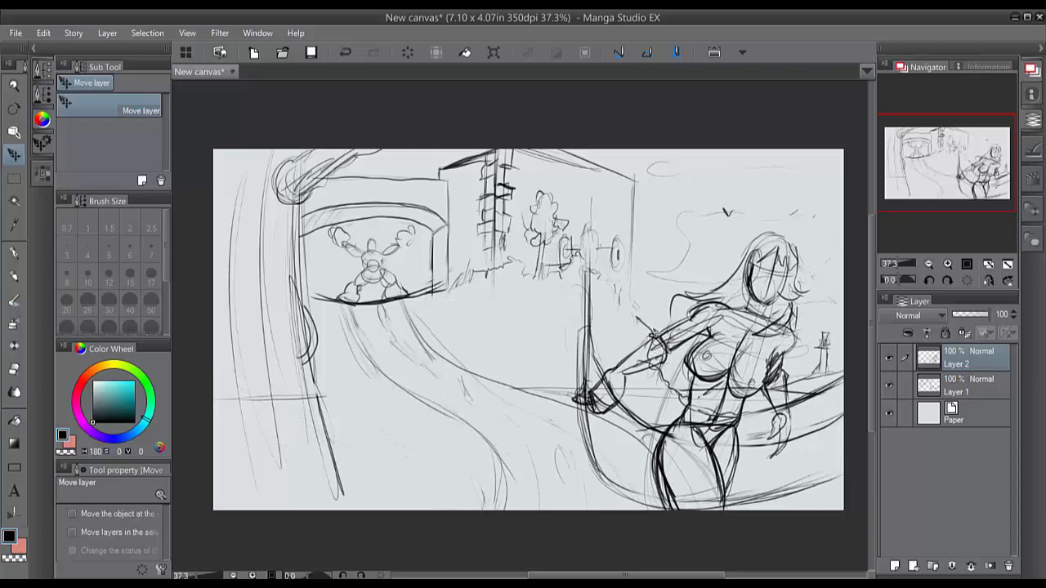
drag(711, 341, 720, 352)
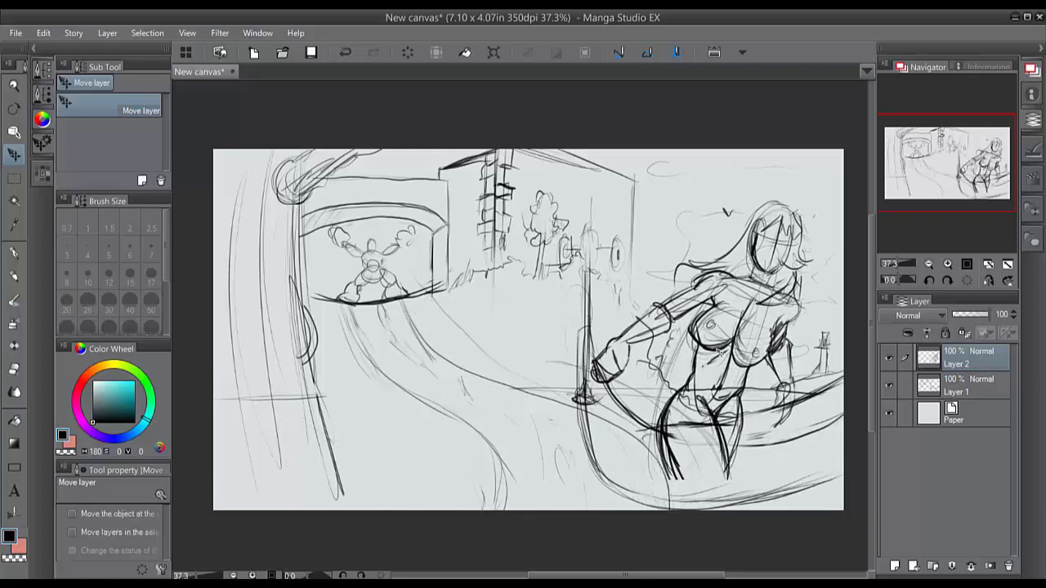
Extend both of the foreground figure's thighs down to the canvas's lower edge with the Darker pencil.
key(p)
drag(669, 453, 700, 509)
drag(724, 456, 735, 509)
drag(665, 440, 699, 509)
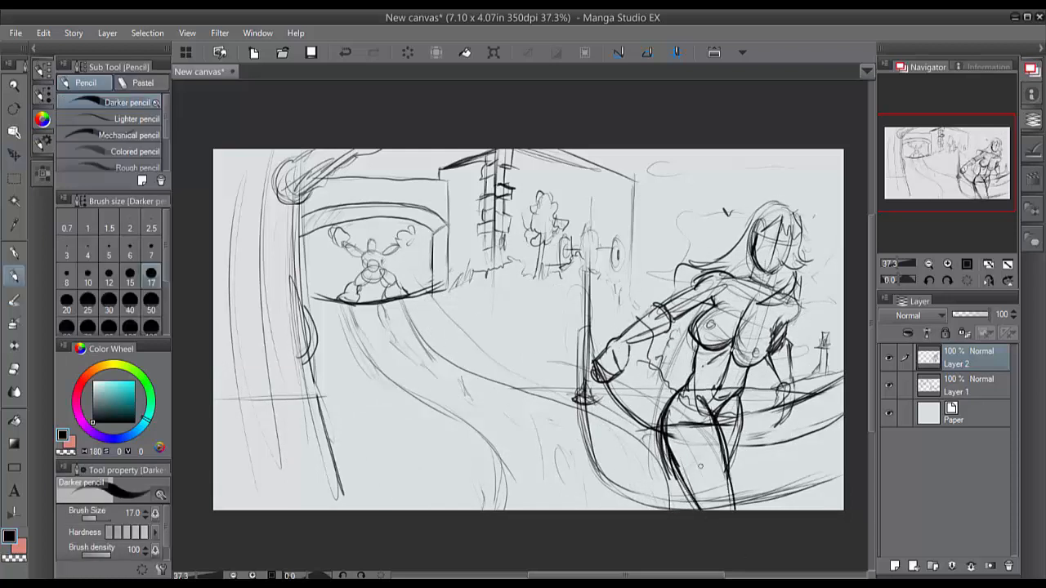
Rework the foreground figure's waist, hips and thighs with wider, darker contour strokes.
mouse_move(695, 390)
mouse_down()
mouse_move(663, 450)
mouse_move(737, 445)
mouse_move(726, 443)
mouse_up()
drag(749, 360, 736, 470)
mouse_move(693, 372)
mouse_down()
mouse_move(650, 420)
mouse_move(646, 468)
mouse_up()
drag(669, 419, 762, 414)
drag(683, 384, 650, 441)
drag(652, 430, 683, 510)
drag(670, 397, 664, 491)
drag(749, 410, 732, 472)
drag(672, 397, 652, 461)
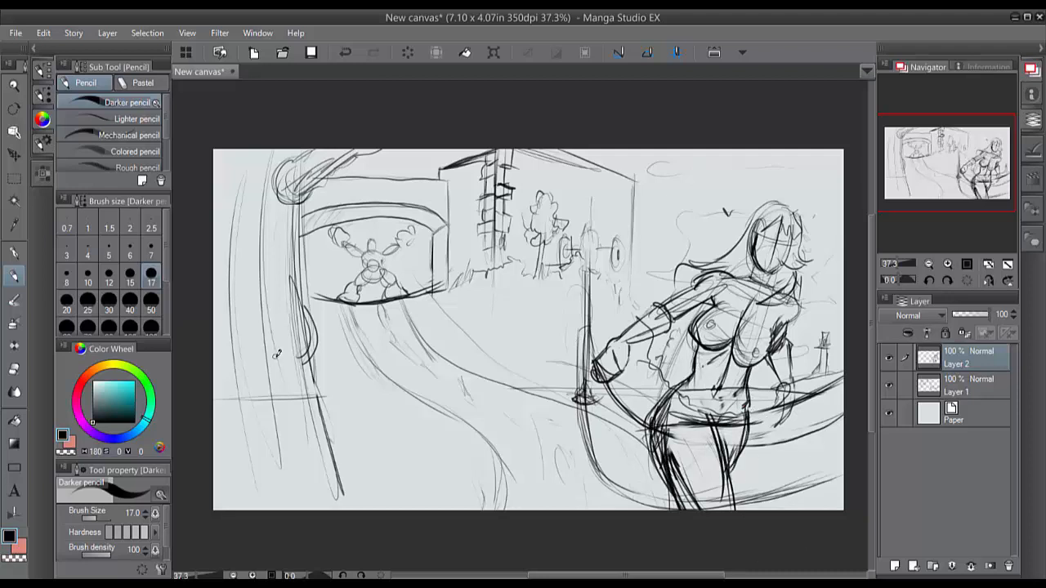
Check the scene without the figure, and move the figure's layer to mid-canvas between the archway and the lamp post.
click(889, 357)
click(889, 357)
key(k)
mouse_move(713, 323)
mouse_down()
mouse_move(490, 349)
mouse_move(474, 371)
mouse_move(482, 359)
mouse_move(772, 332)
mouse_move(462, 322)
mouse_up()
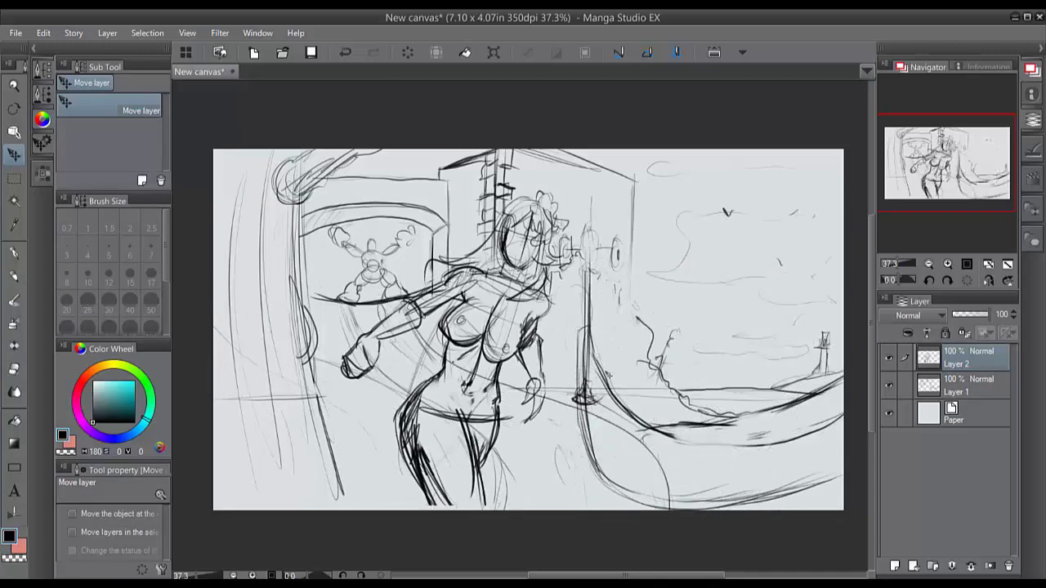
Hide Layer 2 and erase the large curved wall lines across the foreground and sea on Layer 1.
click(888, 360)
click(950, 388)
mouse_move(592, 307)
mouse_down()
mouse_move(623, 409)
mouse_move(748, 435)
mouse_move(836, 397)
mouse_move(788, 485)
mouse_move(816, 457)
mouse_up()
Pencil the shoreline and distant headland darker, and scribble rough vegetation and ground lines beside the path's seaward edge.
key(p)
mouse_move(714, 413)
mouse_down()
mouse_move(757, 413)
mouse_move(773, 426)
mouse_up()
drag(711, 422, 775, 426)
drag(767, 385, 842, 389)
drag(736, 399, 809, 408)
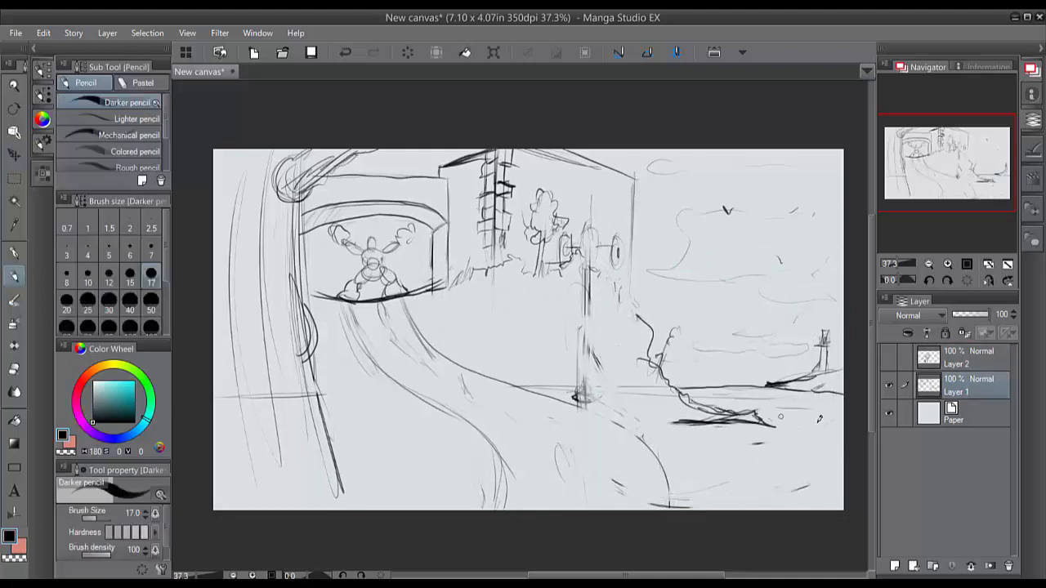
mouse_move(686, 420)
mouse_down()
mouse_move(612, 424)
mouse_move(660, 430)
mouse_move(714, 470)
mouse_move(810, 481)
mouse_up()
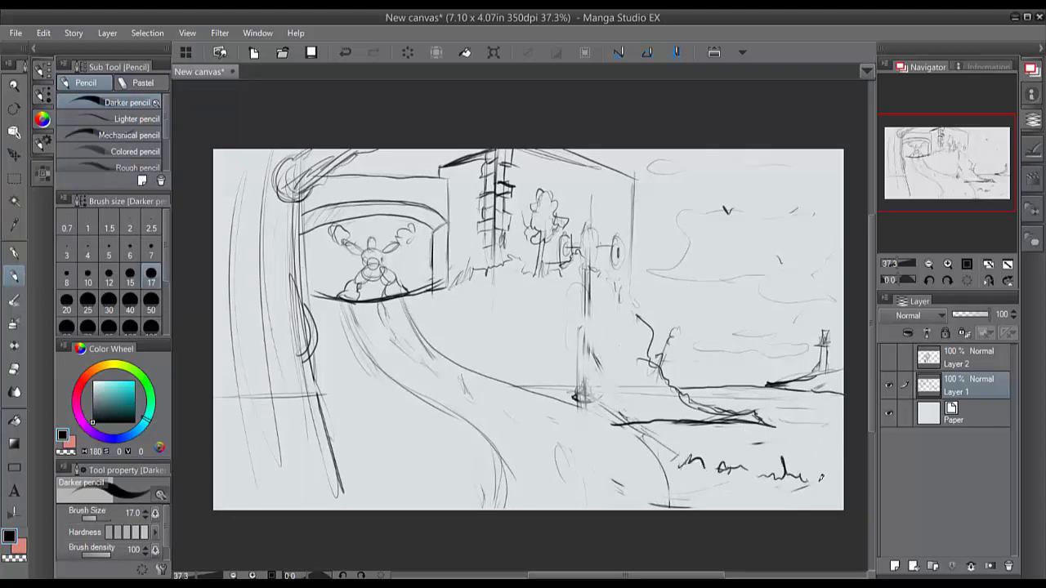
drag(622, 425, 711, 503)
Roughen the path's edges with grass and rock strokes, add a foreground bush, and extend the archway column's base.
mouse_move(546, 390)
mouse_down()
mouse_move(360, 330)
mouse_move(384, 377)
mouse_up()
drag(344, 333, 378, 358)
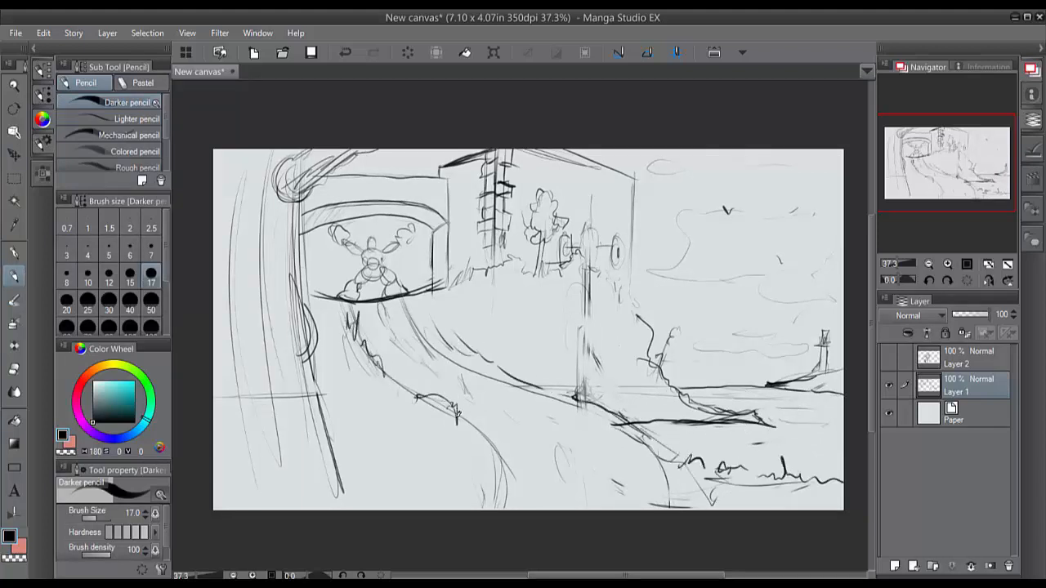
drag(410, 394, 463, 408)
drag(474, 429, 488, 442)
drag(458, 390, 470, 441)
drag(471, 424, 514, 482)
mouse_move(508, 446)
mouse_down()
mouse_move(527, 508)
mouse_move(435, 500)
mouse_up()
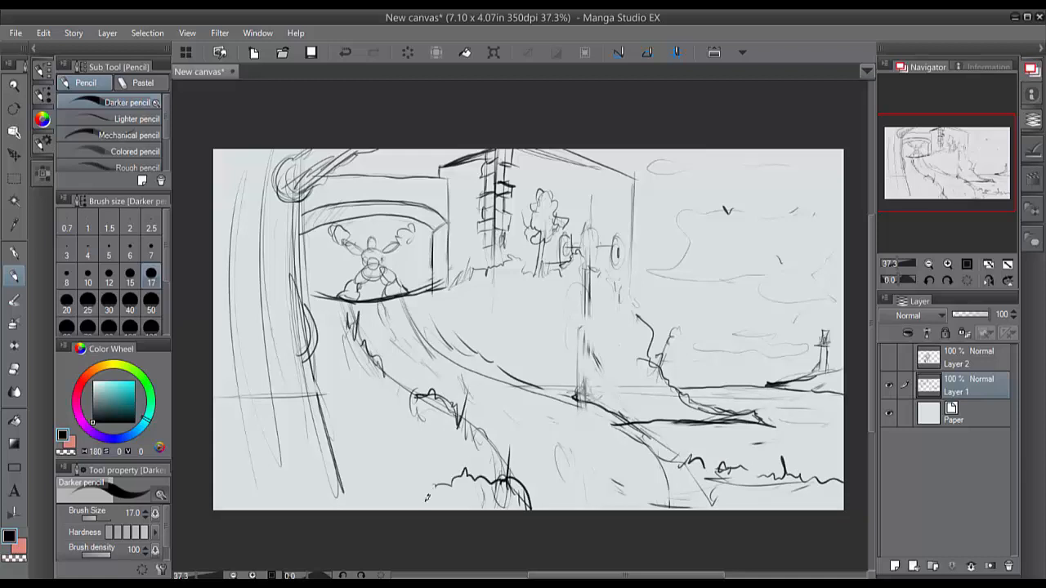
mouse_move(467, 463)
mouse_down()
mouse_move(405, 508)
mouse_move(356, 512)
mouse_up()
drag(330, 448, 361, 509)
Darken the lamp post and its base, and sketch a small sailing ship on the sea near the horizon.
drag(584, 268, 584, 399)
mouse_move(588, 302)
mouse_down()
mouse_move(597, 409)
mouse_move(603, 399)
mouse_up()
drag(587, 292, 601, 409)
mouse_move(723, 385)
mouse_down()
mouse_move(744, 381)
mouse_move(685, 372)
mouse_move(711, 343)
mouse_up()
mouse_move(702, 368)
mouse_down()
mouse_move(723, 365)
mouse_move(717, 329)
mouse_move(744, 381)
mouse_up()
mouse_move(700, 376)
mouse_down()
mouse_move(742, 377)
mouse_move(709, 388)
mouse_move(749, 381)
mouse_up()
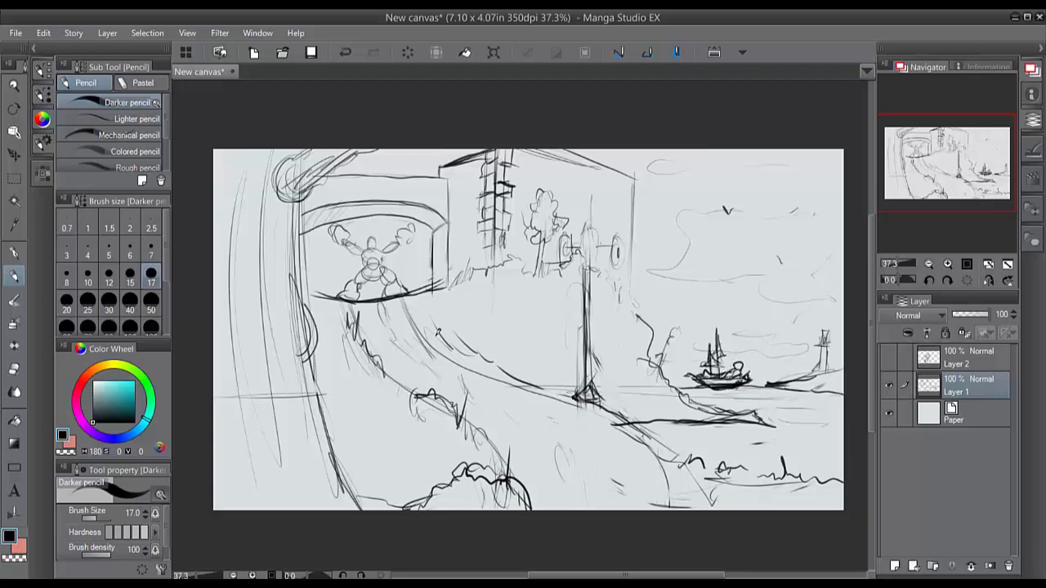
Check the Layer 2 figure against the revised background, hide it again, and add a new layer above Layer 1.
click(885, 355)
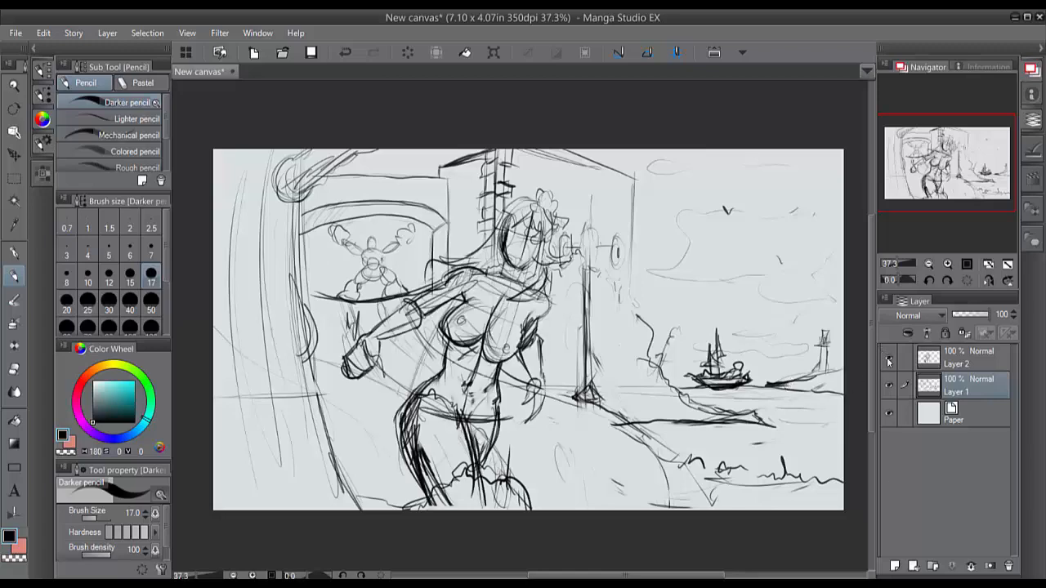
click(890, 360)
click(895, 565)
mouse_move(295, 259)
mouse_down()
mouse_move(320, 258)
mouse_move(300, 259)
mouse_up()
drag(640, 195, 637, 302)
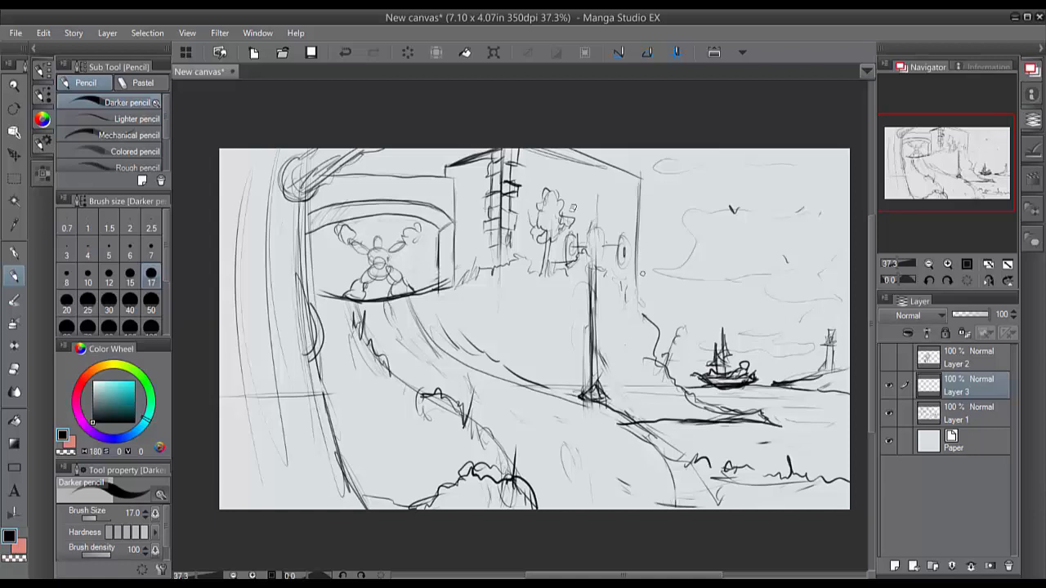
Erase the tree in front of the building on Layer 1, and draw two rectangular windows on the wall.
click(963, 414)
mouse_move(534, 206)
mouse_down()
mouse_move(557, 232)
mouse_move(550, 252)
mouse_up()
drag(537, 177, 537, 205)
drag(538, 178, 558, 179)
mouse_move(558, 180)
mouse_down()
mouse_move(554, 210)
mouse_move(537, 204)
mouse_up()
drag(538, 204, 554, 204)
drag(603, 191, 604, 217)
mouse_move(603, 191)
mouse_down()
mouse_move(618, 191)
mouse_move(603, 221)
mouse_up()
drag(603, 220, 623, 190)
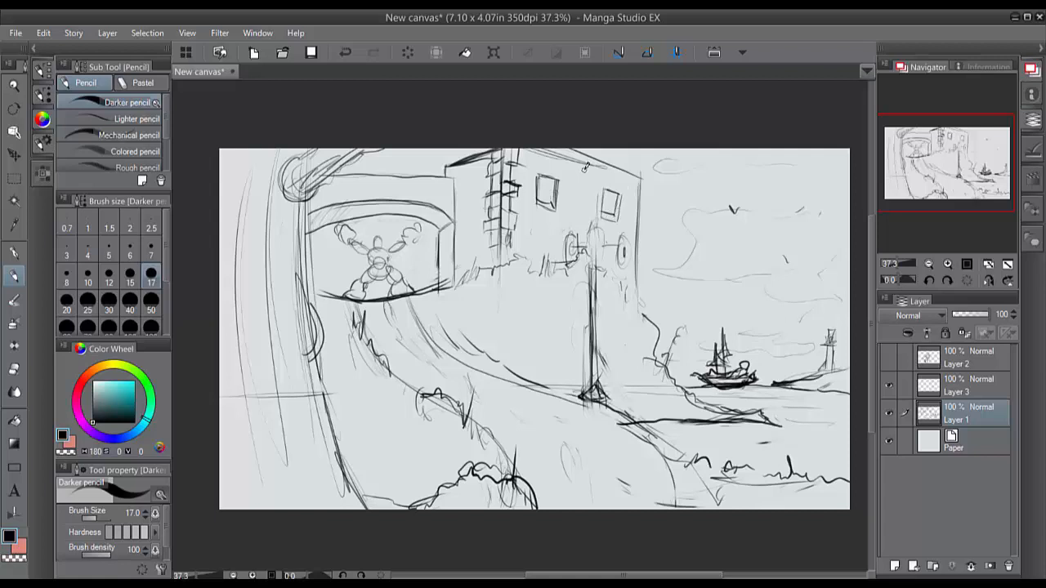
Make Layer 3 active, switch to a different workspace layout, and give the layer a blue palette colour.
click(951, 385)
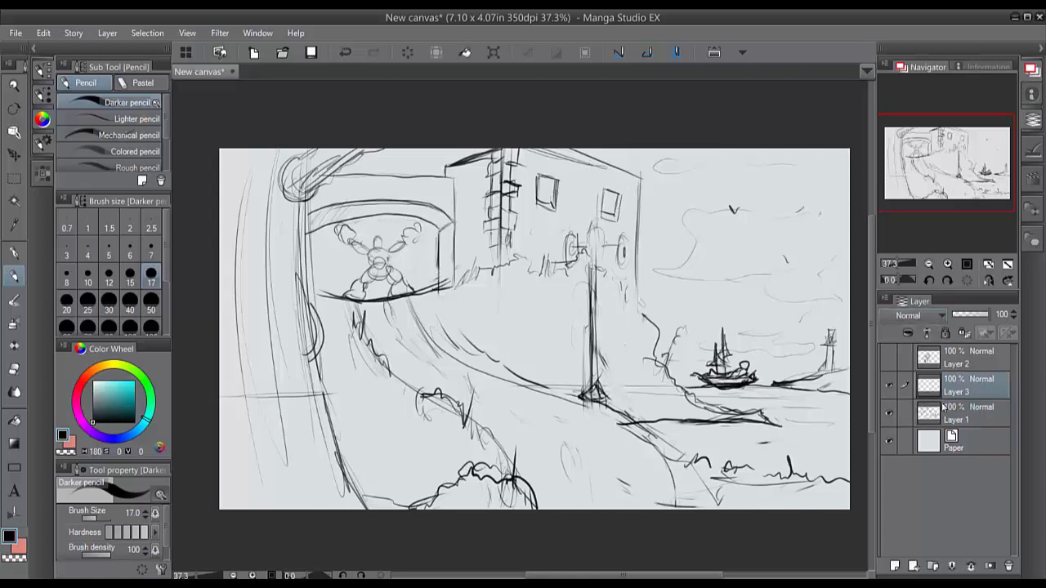
click(258, 33)
mouse_move(300, 74)
click(451, 123)
click(519, 236)
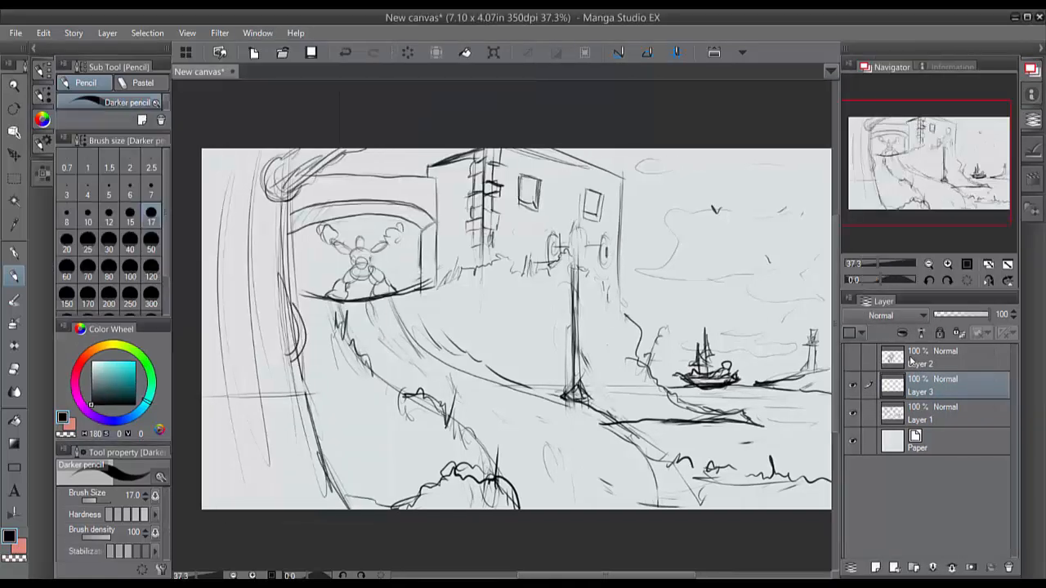
click(857, 333)
click(867, 423)
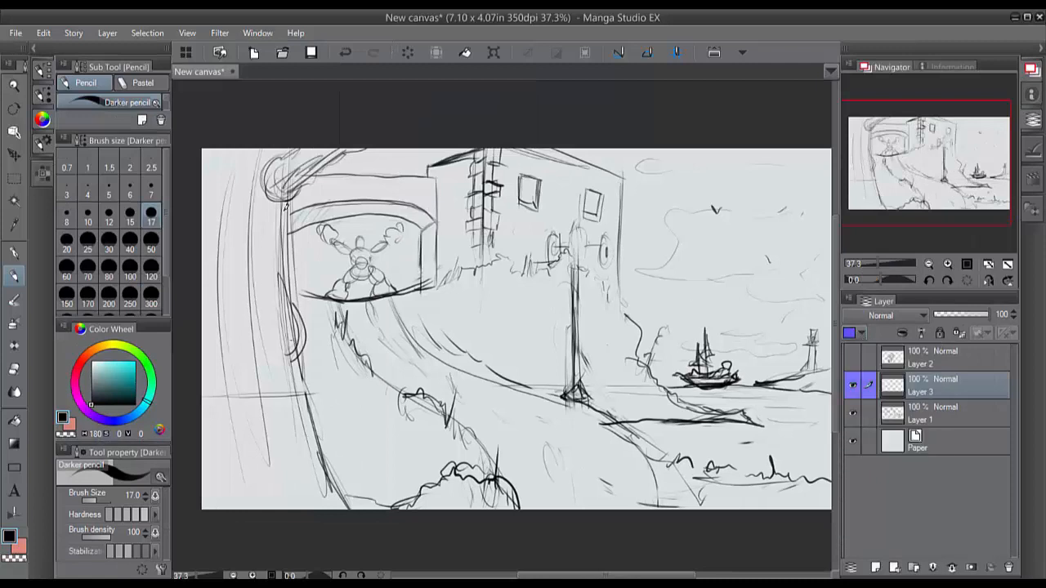
Sketch a second foreground figure in front of the archway column on Layer 3, with head, torso, arm and striding legs.
mouse_move(285, 360)
mouse_down()
mouse_move(270, 333)
mouse_move(311, 390)
mouse_move(299, 402)
mouse_move(213, 302)
mouse_move(297, 438)
mouse_move(276, 480)
mouse_move(279, 459)
mouse_move(258, 464)
mouse_move(285, 476)
mouse_move(330, 412)
mouse_move(353, 448)
mouse_move(277, 287)
mouse_move(302, 212)
mouse_move(310, 265)
mouse_move(297, 237)
mouse_move(320, 271)
mouse_move(242, 262)
mouse_move(275, 280)
mouse_move(281, 269)
mouse_move(247, 284)
mouse_move(270, 283)
mouse_move(208, 329)
mouse_up()
mouse_move(273, 273)
mouse_down()
mouse_move(227, 334)
mouse_move(209, 409)
mouse_up()
key(ctrl+z)
drag(234, 329, 202, 366)
drag(245, 343, 249, 386)
drag(245, 311, 241, 373)
mouse_move(282, 287)
mouse_down()
mouse_move(306, 296)
mouse_move(292, 366)
mouse_up()
drag(299, 330, 264, 366)
mouse_move(286, 347)
mouse_down()
mouse_move(237, 335)
mouse_move(270, 363)
mouse_up()
drag(291, 335, 301, 361)
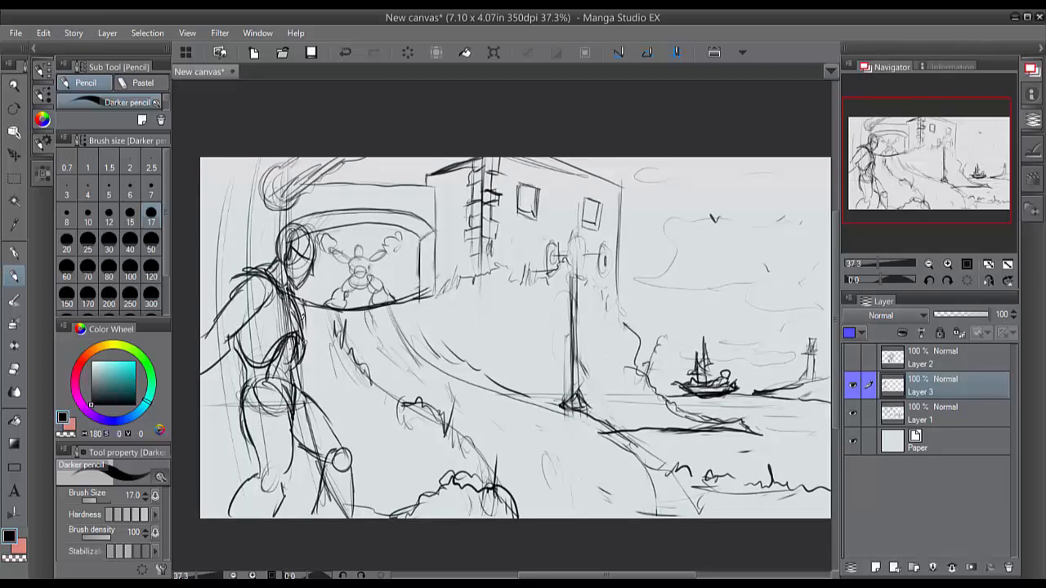
Reinforce the new figure's chest, waist and leg contours, and remove the rear arm's strokes.
drag(304, 299, 302, 358)
mouse_move(252, 315)
mouse_down()
mouse_move(303, 307)
mouse_move(302, 318)
mouse_up()
mouse_move(265, 324)
mouse_down()
mouse_move(302, 325)
mouse_move(315, 295)
mouse_up()
drag(297, 361, 306, 408)
mouse_move(255, 368)
mouse_down()
mouse_move(243, 448)
mouse_move(270, 492)
mouse_up()
drag(223, 322, 204, 379)
key(ctrl+z)
key(ctrl+z)
key(ctrl+z)
key(ctrl+z)
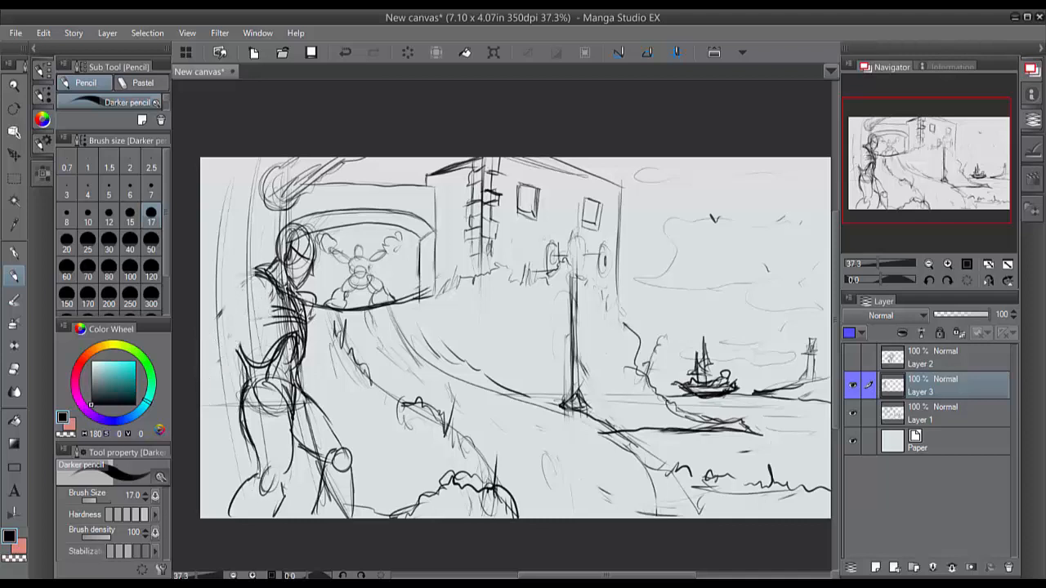
drag(299, 314, 256, 315)
mouse_move(271, 267)
mouse_down()
mouse_move(248, 273)
mouse_move(263, 286)
mouse_move(250, 316)
mouse_move(225, 299)
mouse_move(205, 342)
mouse_move(237, 365)
mouse_up()
key(ctrl+z)
key(ctrl+z)
key(ctrl+z)
key(ctrl+z)
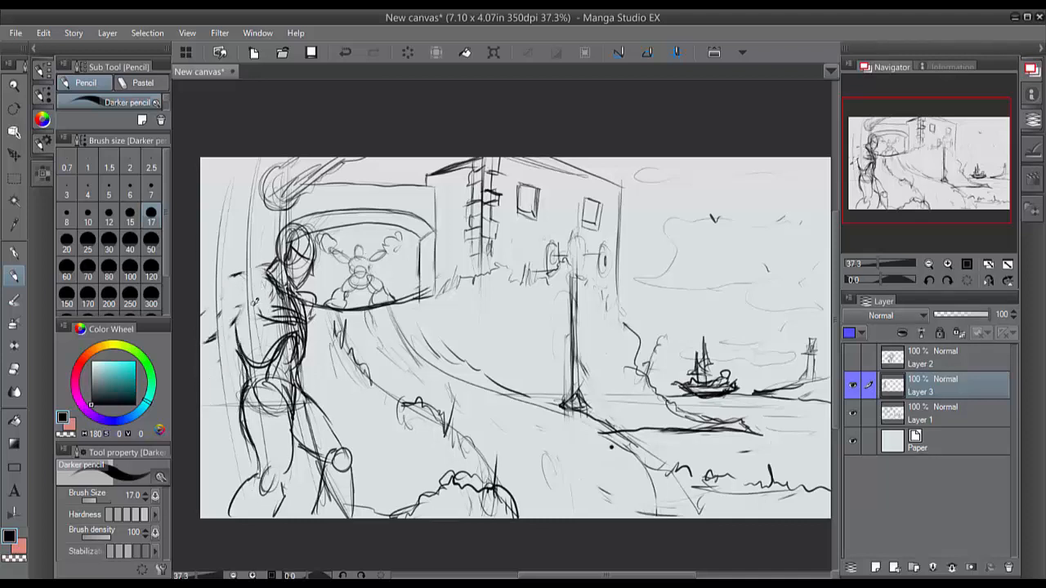
Redraw the new figure's rear shoulder and upper arm with bold strokes reaching the canvas's edge, and outline the side of the torso.
drag(244, 295, 271, 317)
mouse_move(237, 300)
mouse_down()
mouse_move(240, 340)
mouse_move(277, 319)
mouse_up()
mouse_move(273, 280)
mouse_down()
mouse_move(227, 275)
mouse_move(227, 291)
mouse_up()
drag(232, 275, 201, 295)
mouse_move(239, 299)
mouse_down()
mouse_move(201, 317)
mouse_move(239, 324)
mouse_move(243, 348)
mouse_up()
drag(243, 292, 201, 318)
drag(268, 267, 201, 298)
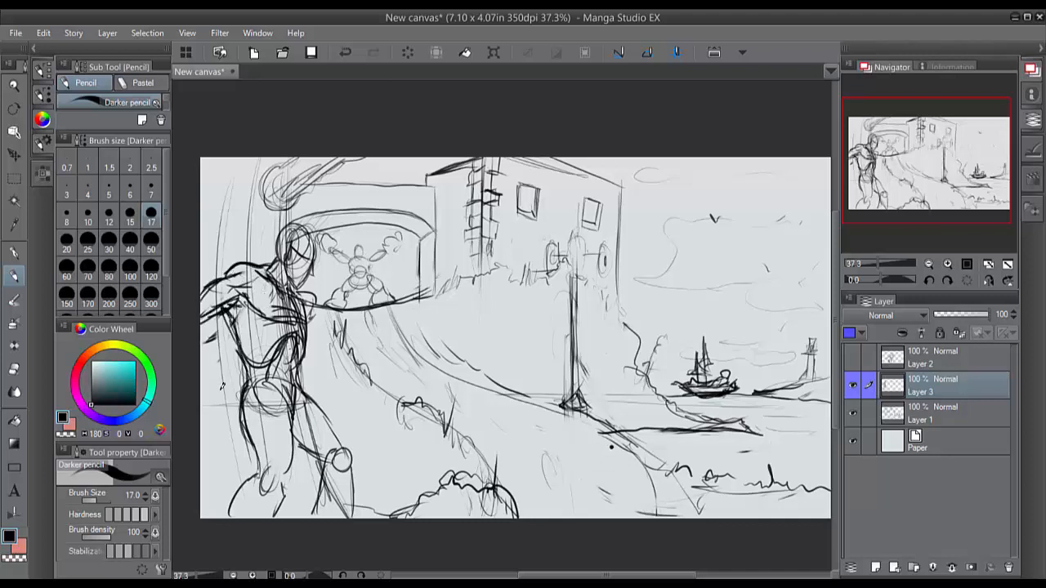
Draw the new figure's forward arm bent in front of the chest, with a hand gripping a curved blade.
mouse_move(334, 267)
mouse_down()
mouse_move(283, 284)
mouse_move(323, 260)
mouse_move(299, 296)
mouse_up()
drag(292, 286, 298, 340)
mouse_move(290, 330)
mouse_down()
mouse_move(284, 340)
mouse_move(314, 329)
mouse_up()
drag(296, 356, 335, 317)
mouse_move(325, 325)
mouse_down()
mouse_move(339, 310)
mouse_move(330, 316)
mouse_up()
mouse_move(342, 312)
mouse_down()
mouse_move(333, 334)
mouse_move(335, 298)
mouse_up()
mouse_move(344, 325)
mouse_down()
mouse_move(343, 364)
mouse_move(317, 397)
mouse_up()
drag(348, 334, 325, 394)
drag(322, 304, 334, 289)
drag(327, 291, 335, 310)
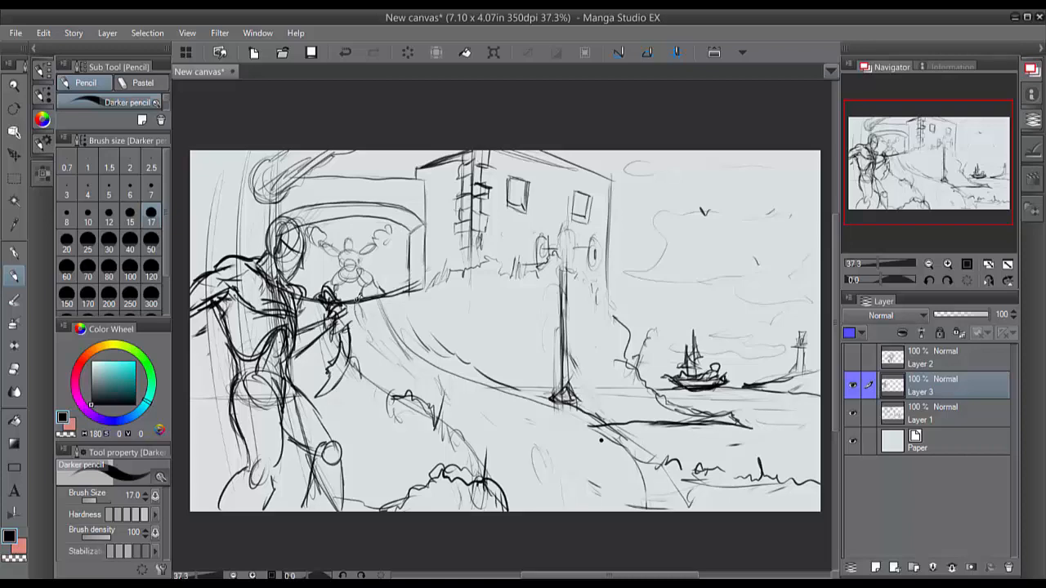
Nudge the Layer 3 figure slightly left, and compare it with the Layer 2 figure by showing each one alone.
key(k)
mouse_move(602, 441)
mouse_down()
mouse_move(572, 436)
mouse_move(590, 440)
mouse_up()
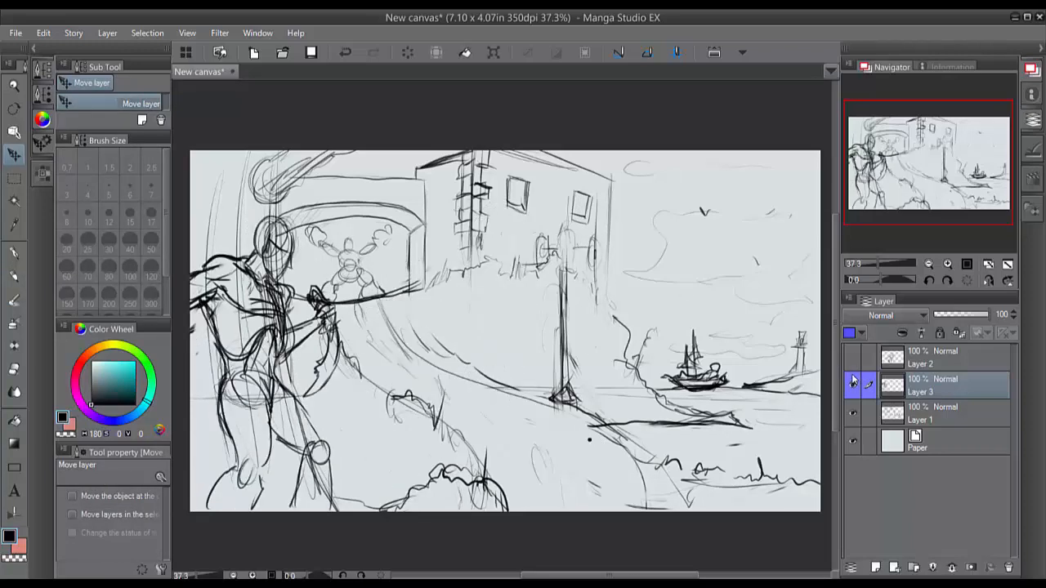
click(853, 380)
click(853, 357)
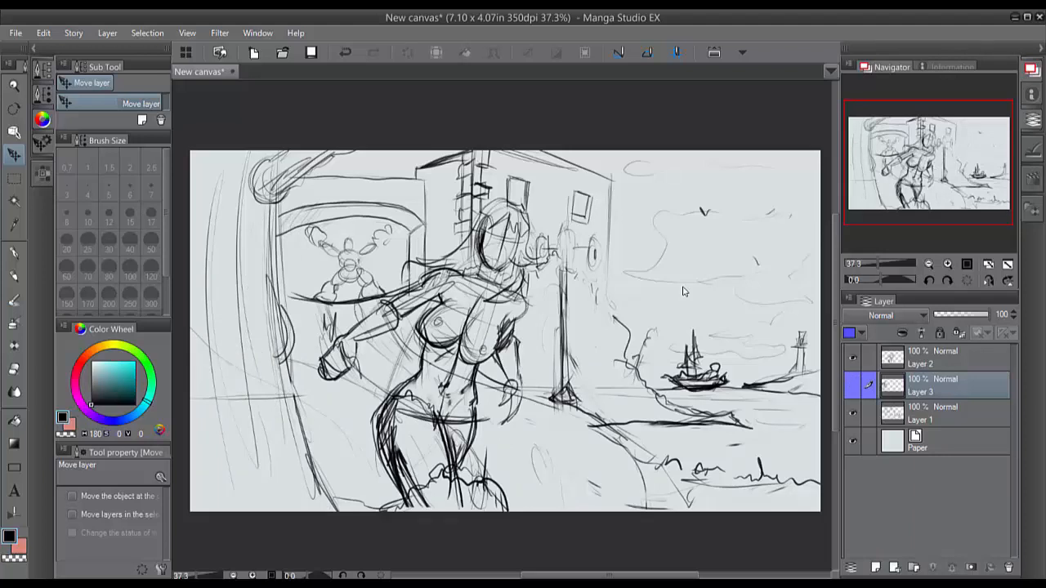
click(852, 358)
click(853, 357)
click(852, 385)
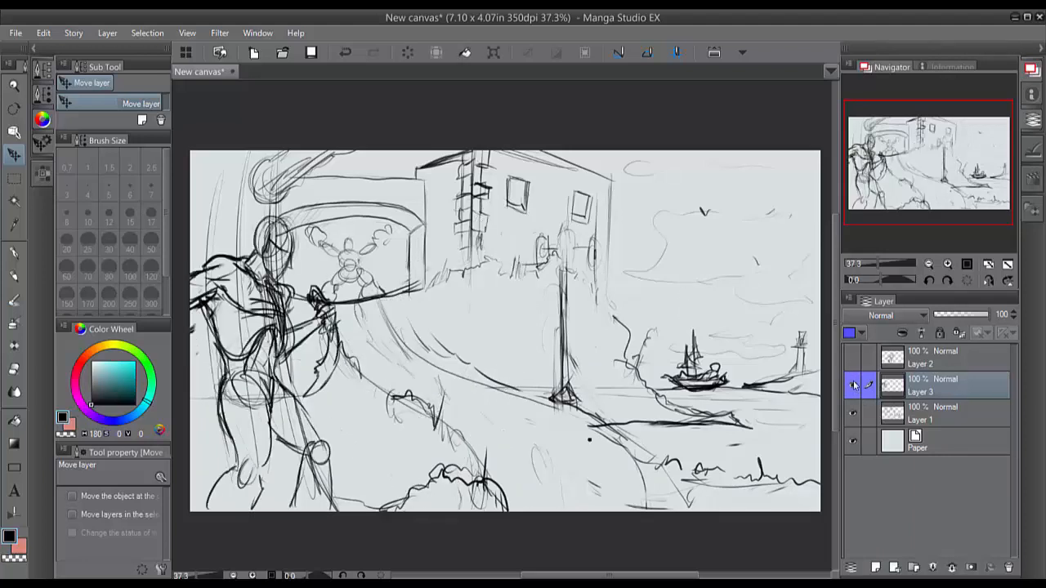